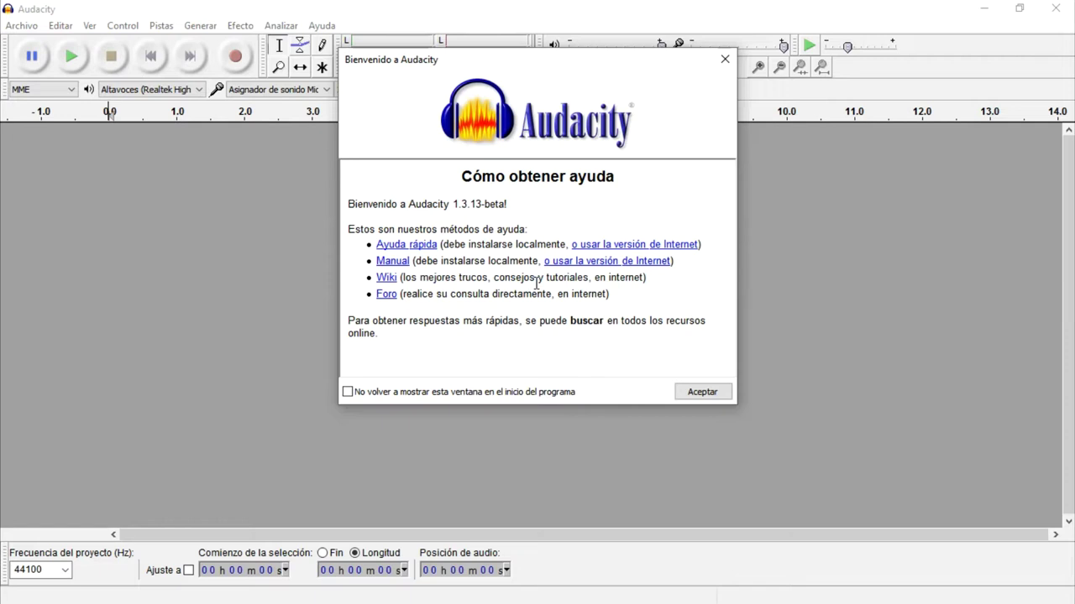
Dismiss the welcome window and record a stereo microphone track about 4.4 seconds long.
click(713, 392)
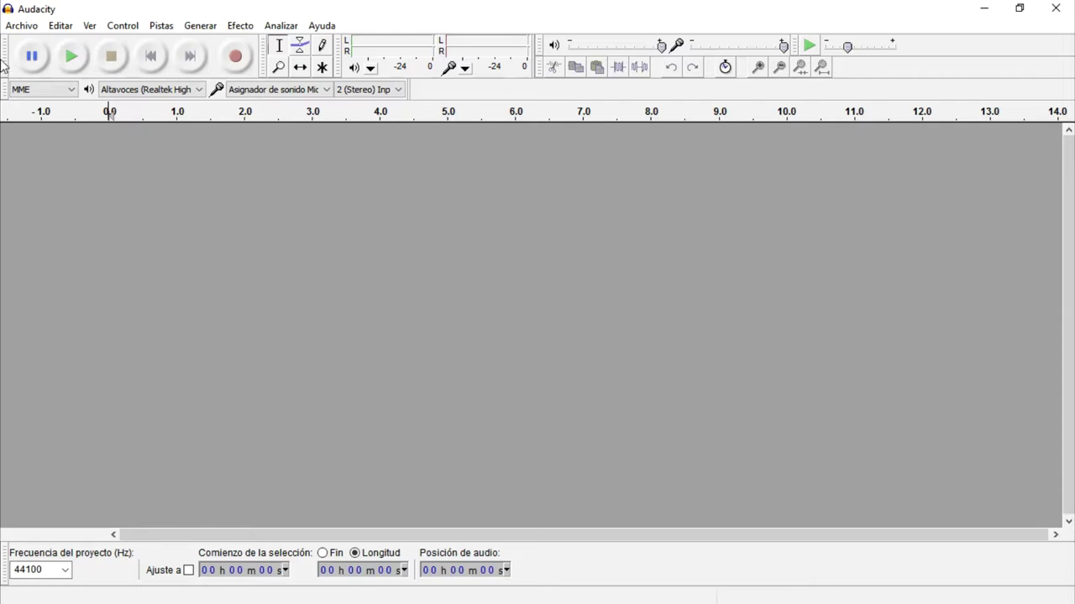
click(235, 66)
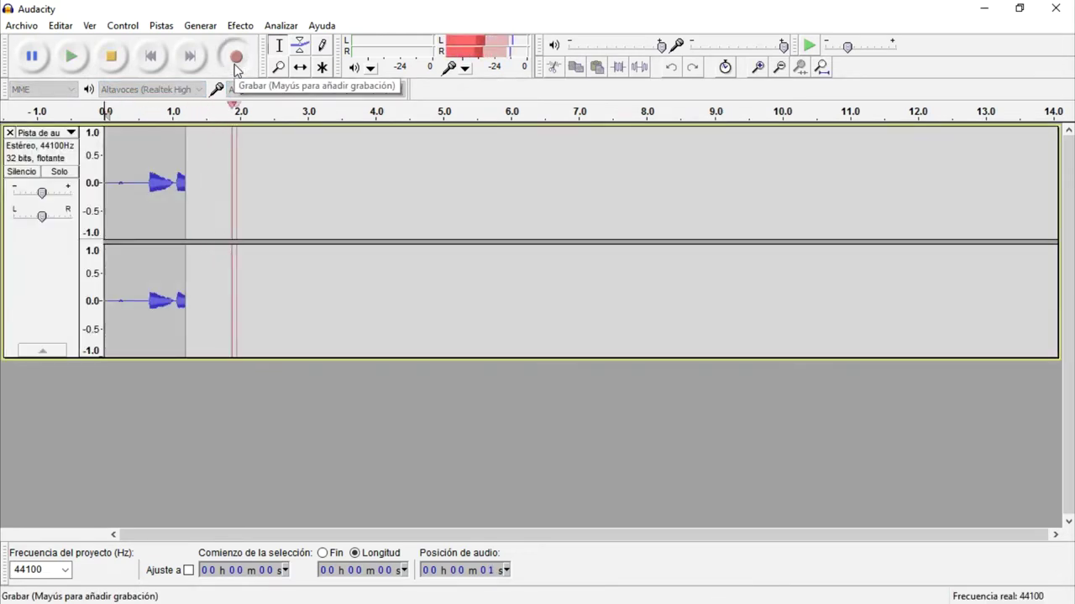
click(120, 58)
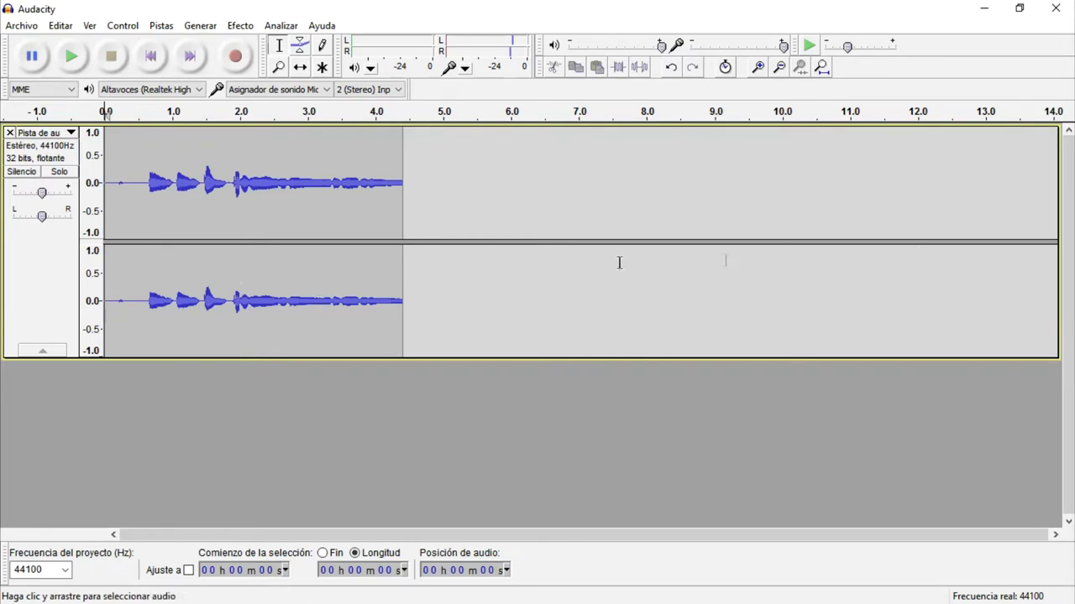
click(512, 293)
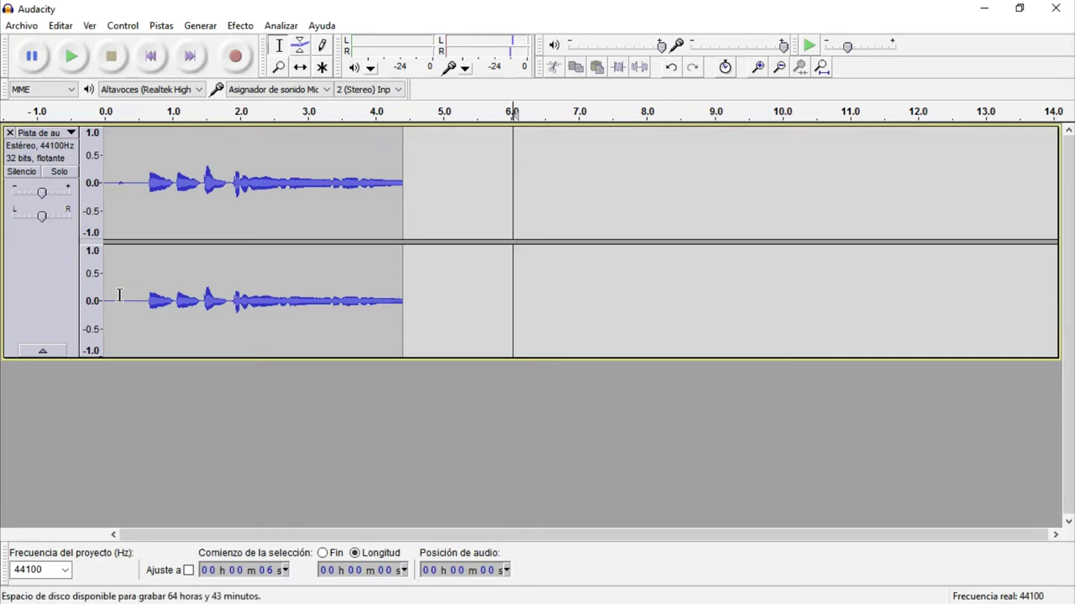
Examine the available commands for files, editing, playback control, tracks, sound generation, effects, analysis and help.
click(22, 26)
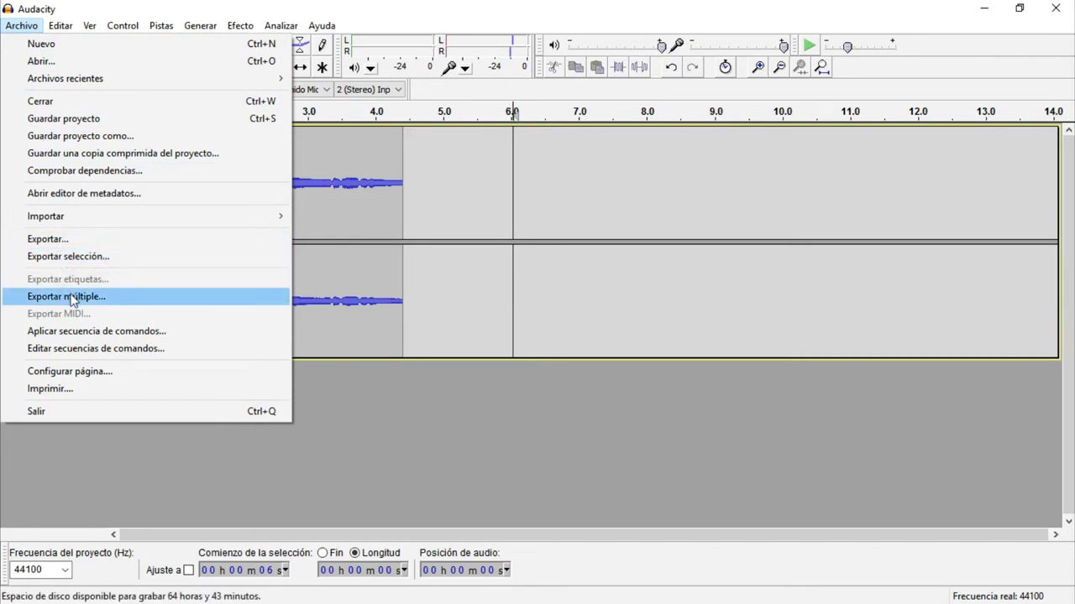
mouse_move(61, 26)
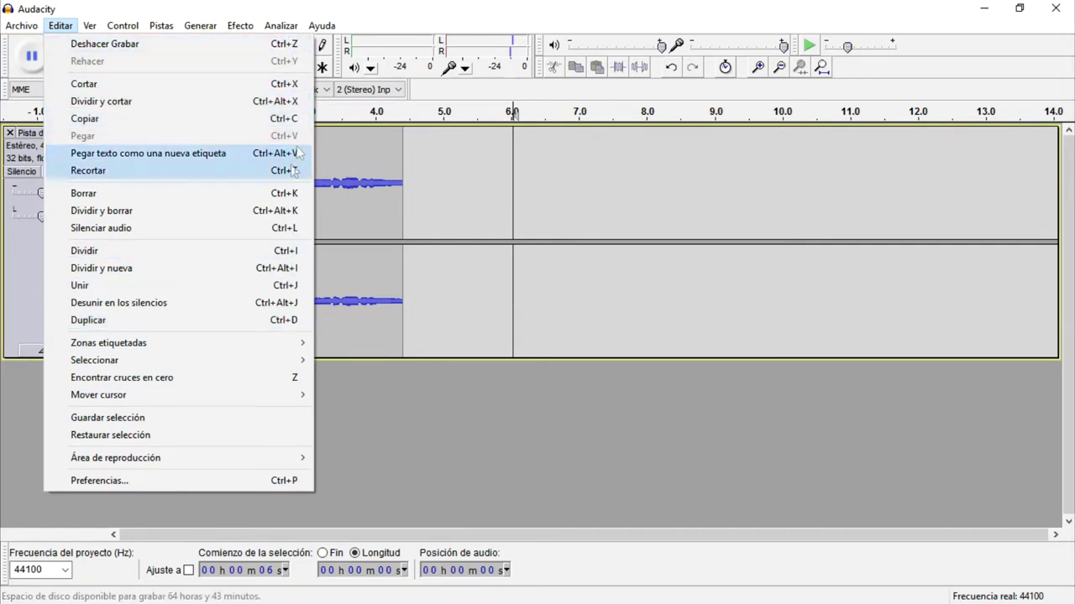
mouse_move(97, 31)
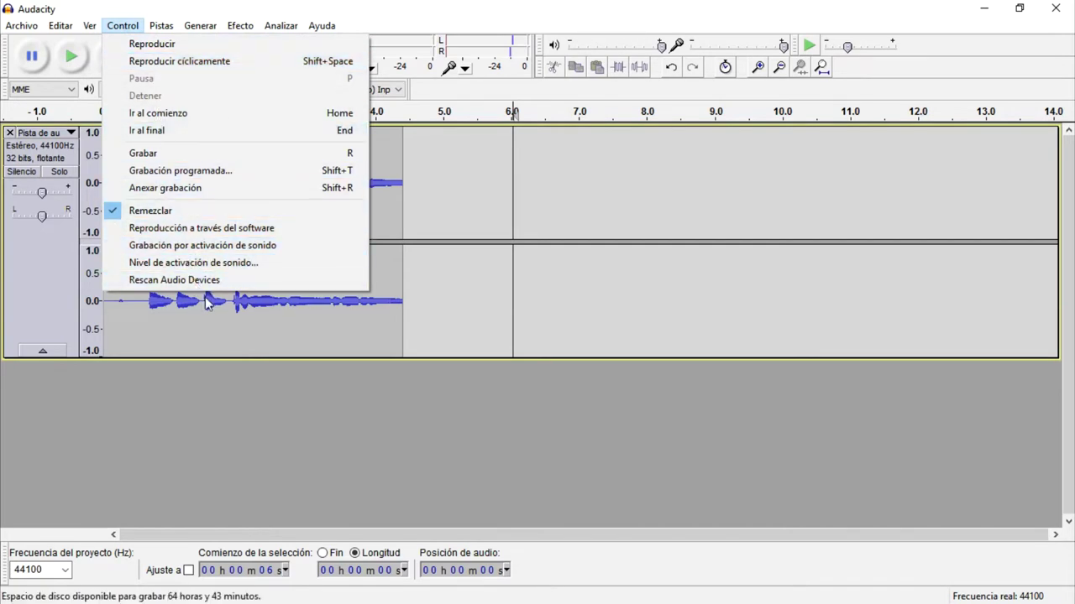
mouse_move(163, 27)
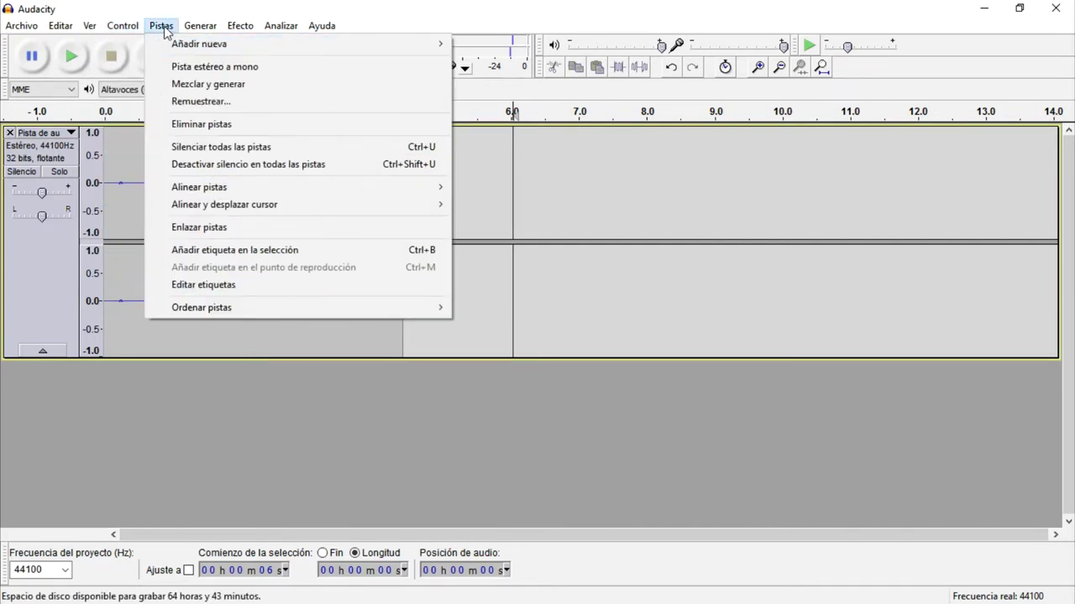
mouse_move(180, 44)
mouse_move(199, 25)
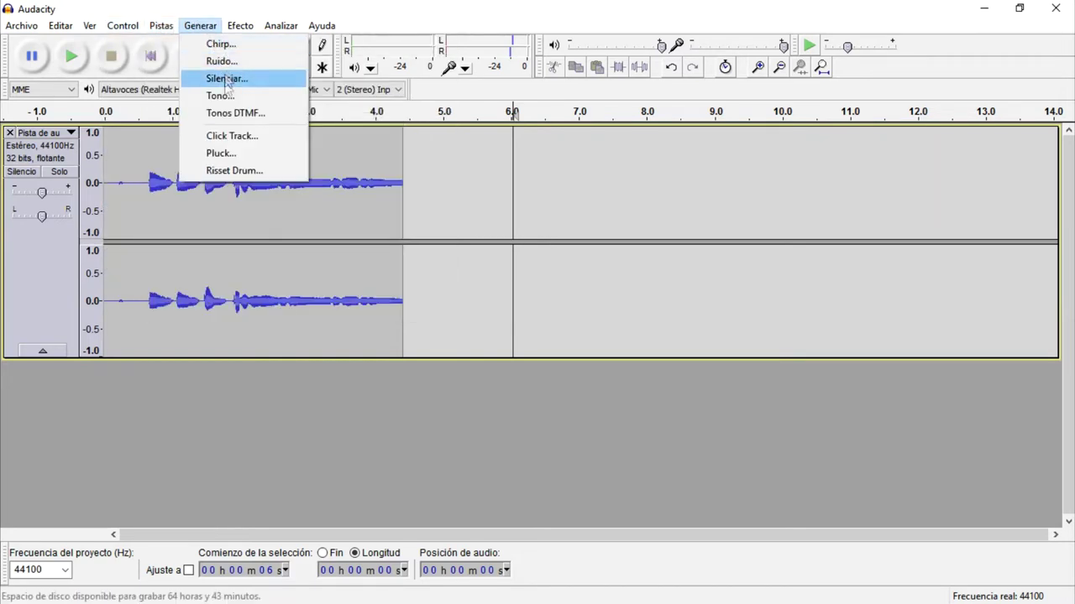
mouse_move(240, 25)
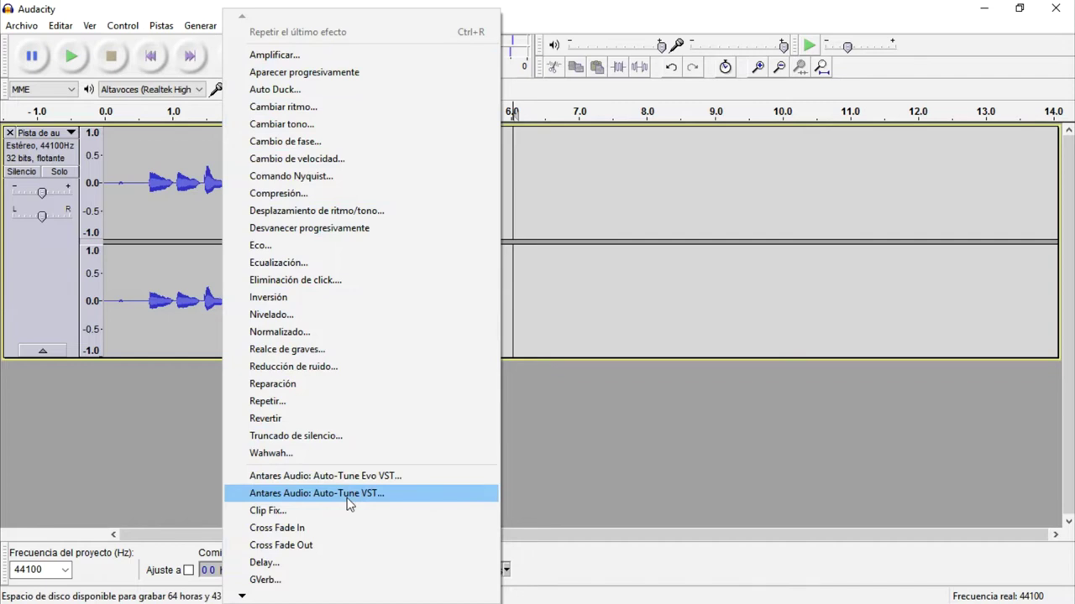
click(568, 7)
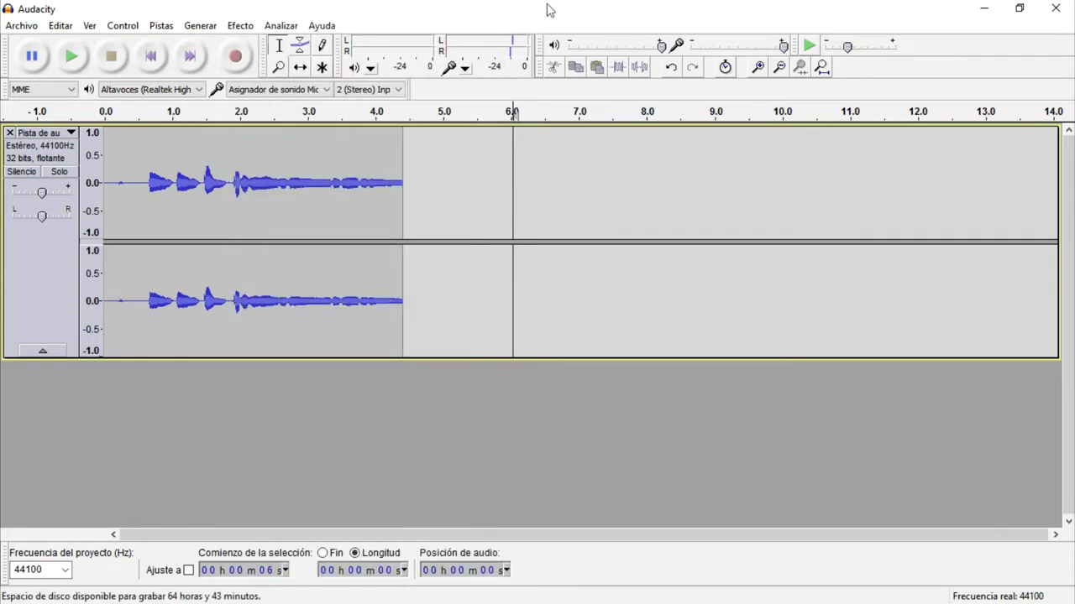
click(282, 26)
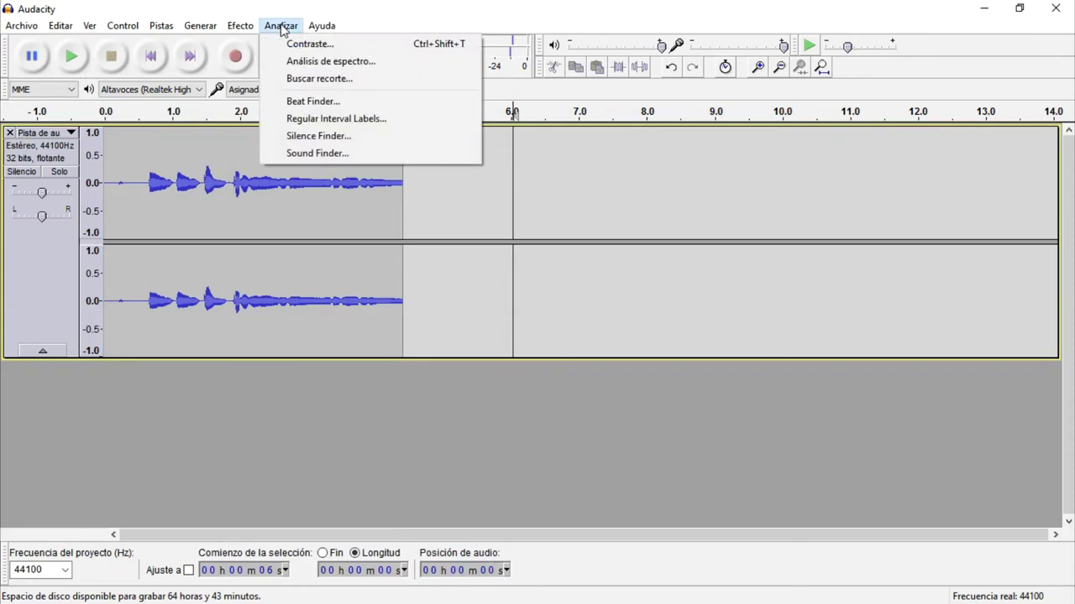
mouse_move(322, 26)
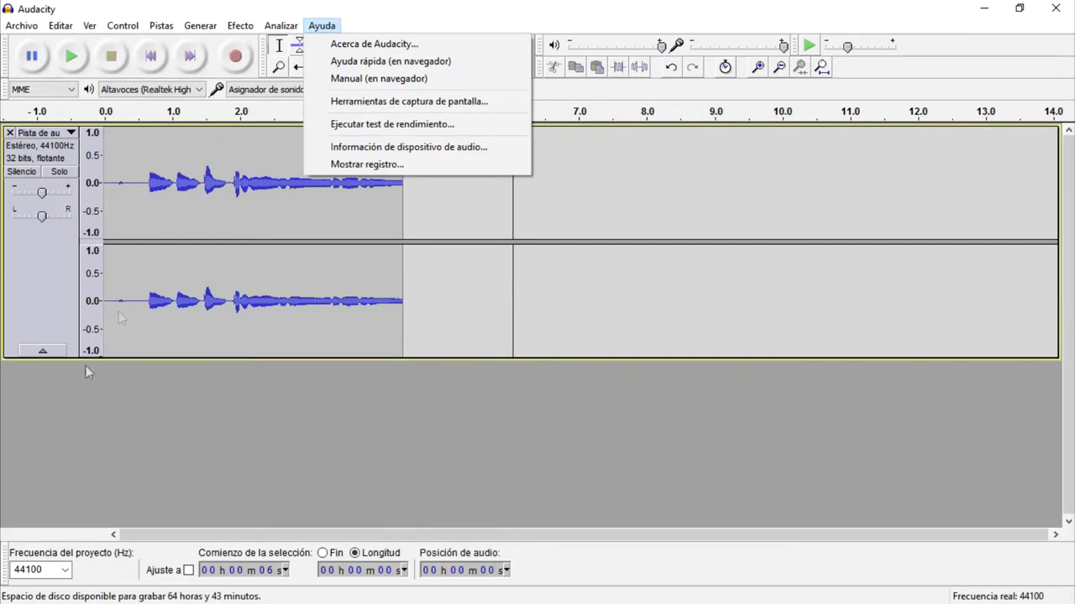
click(211, 69)
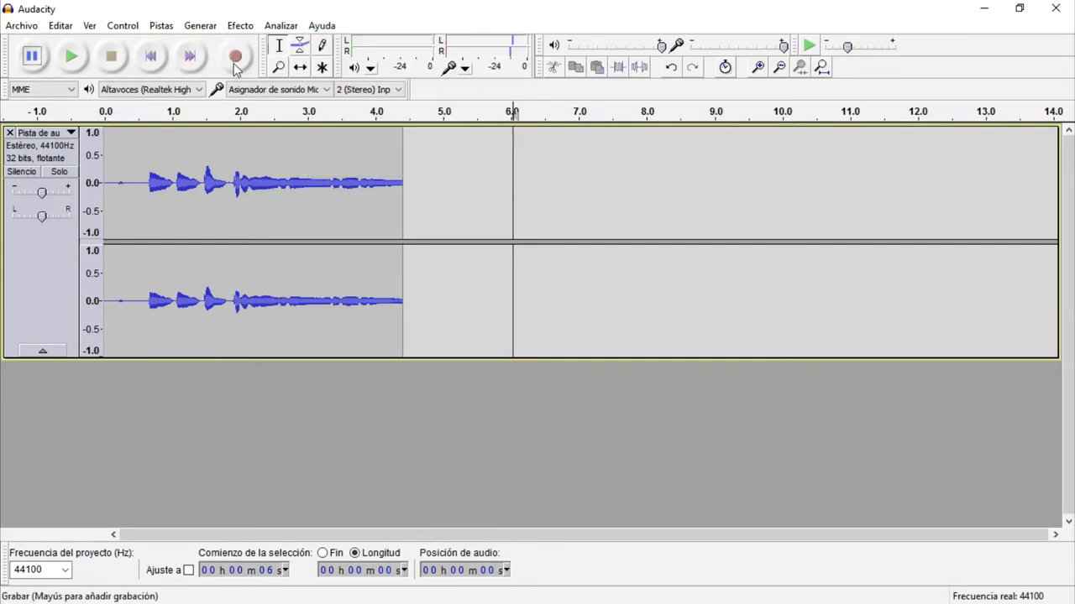
Move the playback cursor to the start of the recording and then to its end.
click(152, 58)
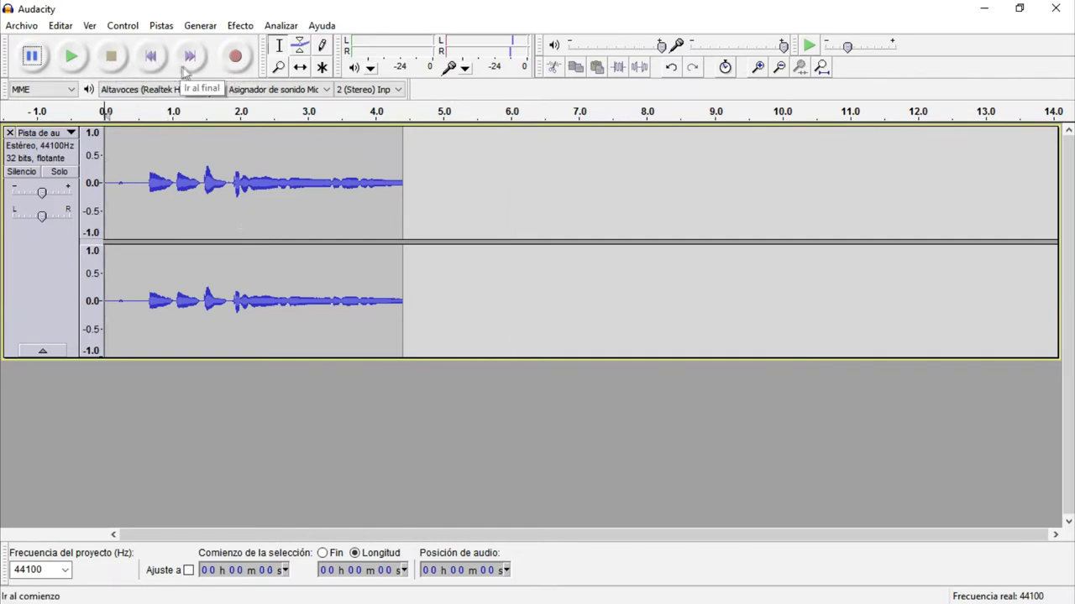
click(187, 68)
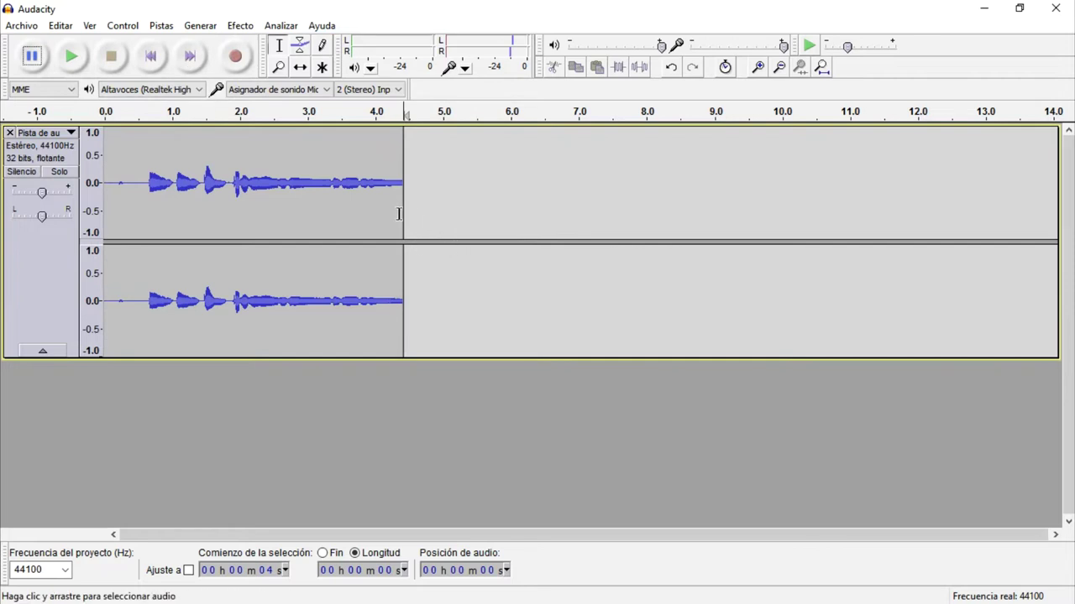
click(333, 210)
click(190, 55)
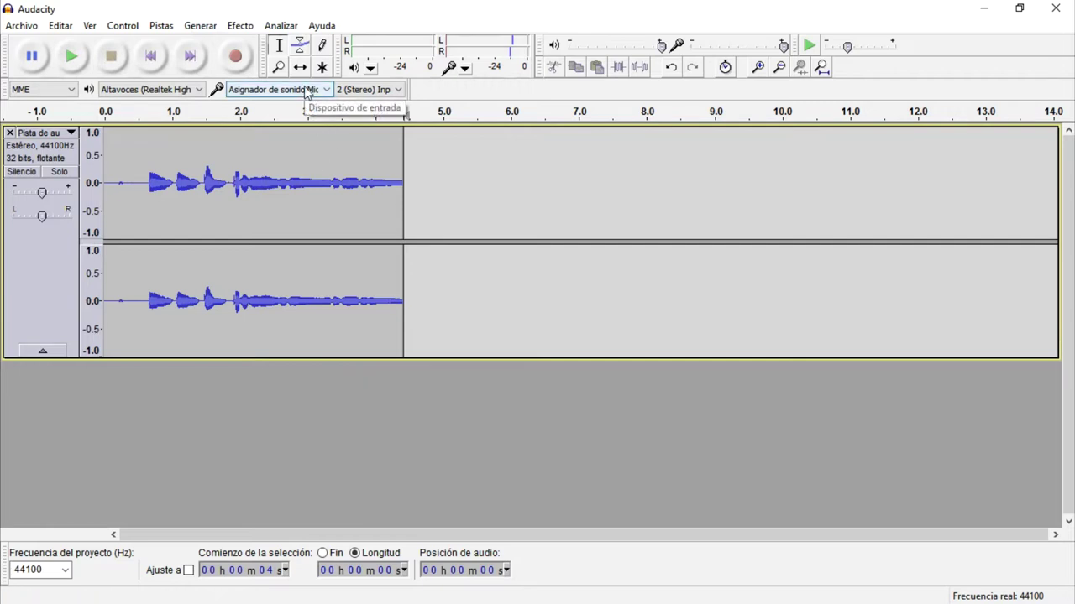
Select the audio from about 1.2 to 2.7 seconds and try lowering and restoring the track's amplitude with the Envelope tool.
mouse_move(195, 193)
mouse_down()
mouse_move(289, 202)
mouse_move(151, 204)
mouse_move(302, 204)
mouse_move(185, 204)
mouse_up()
click(305, 203)
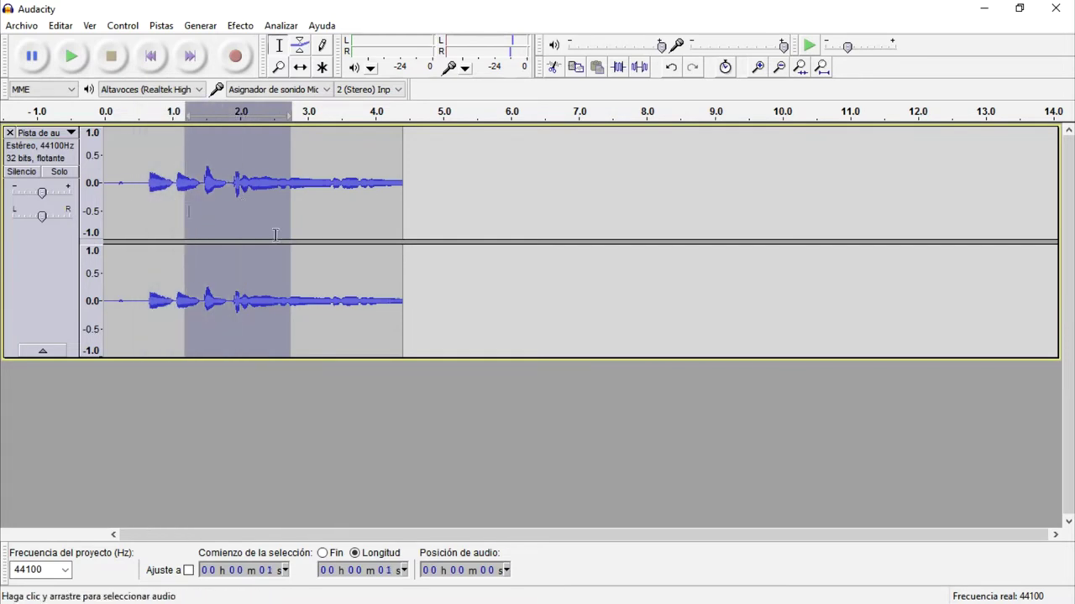
click(302, 47)
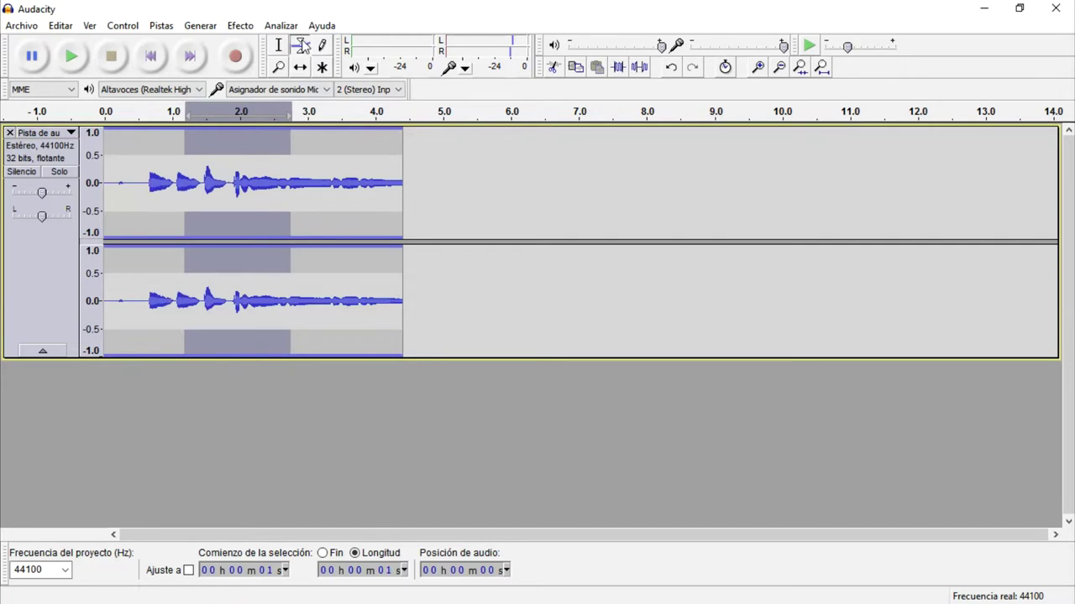
click(319, 204)
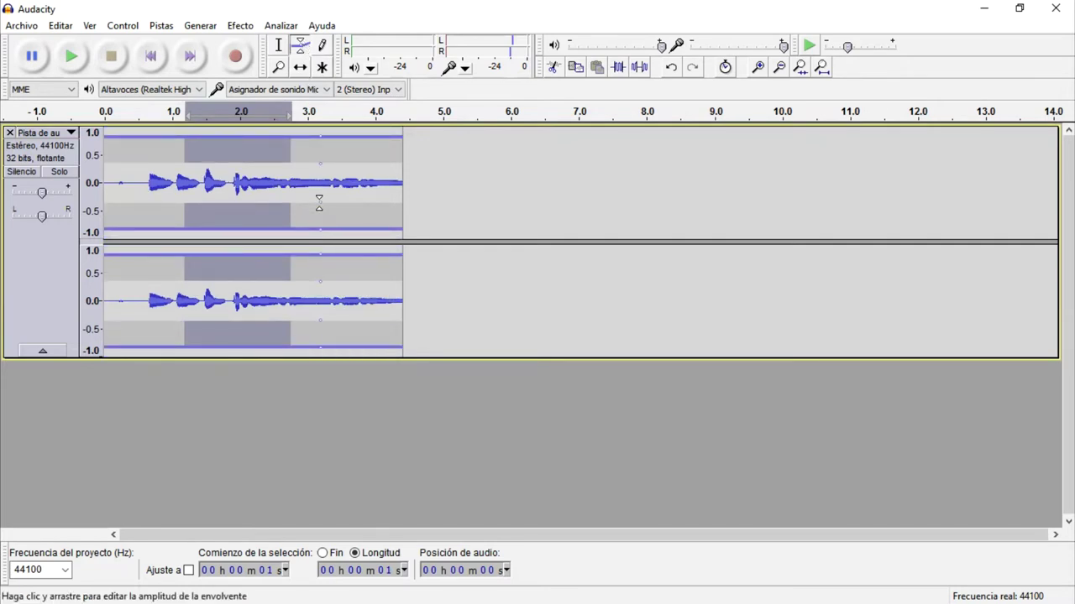
drag(321, 227, 318, 241)
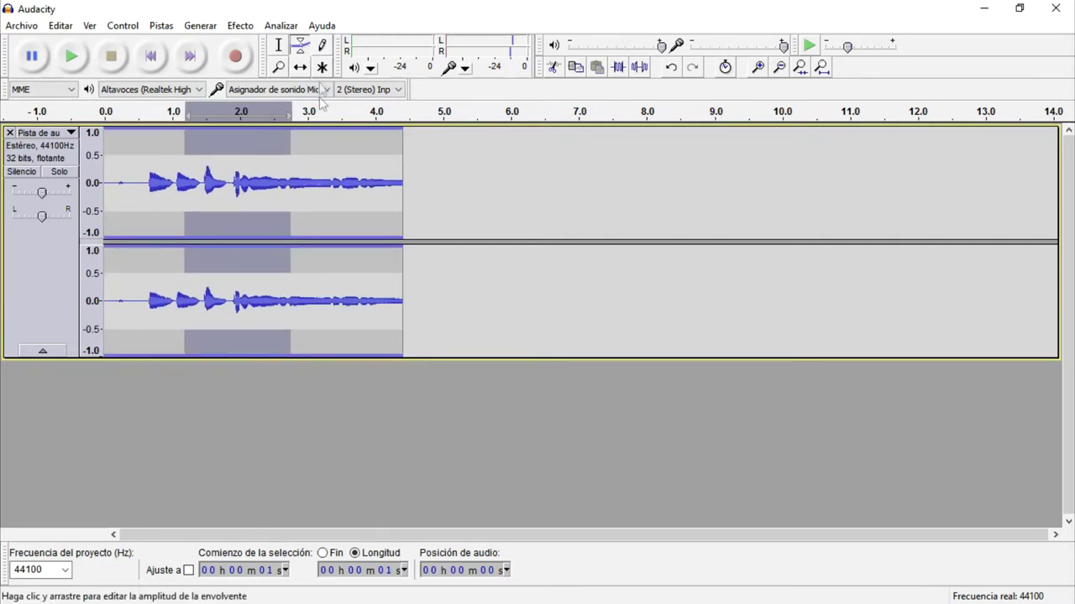
Activate the Draw tool briefly, then magnify the final part of the waveform with the Zoom tool.
click(322, 45)
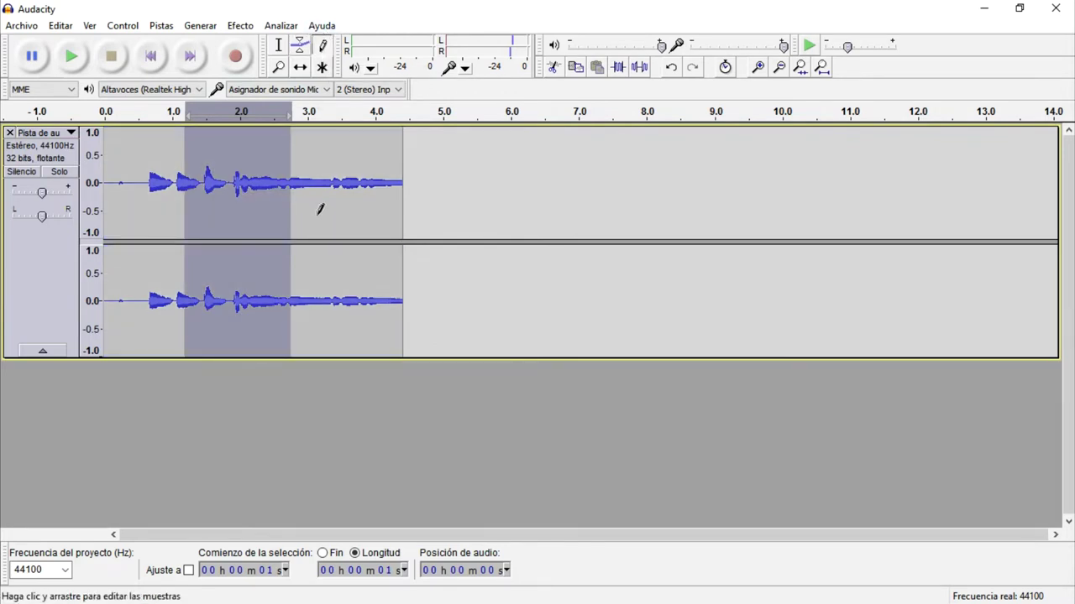
click(281, 70)
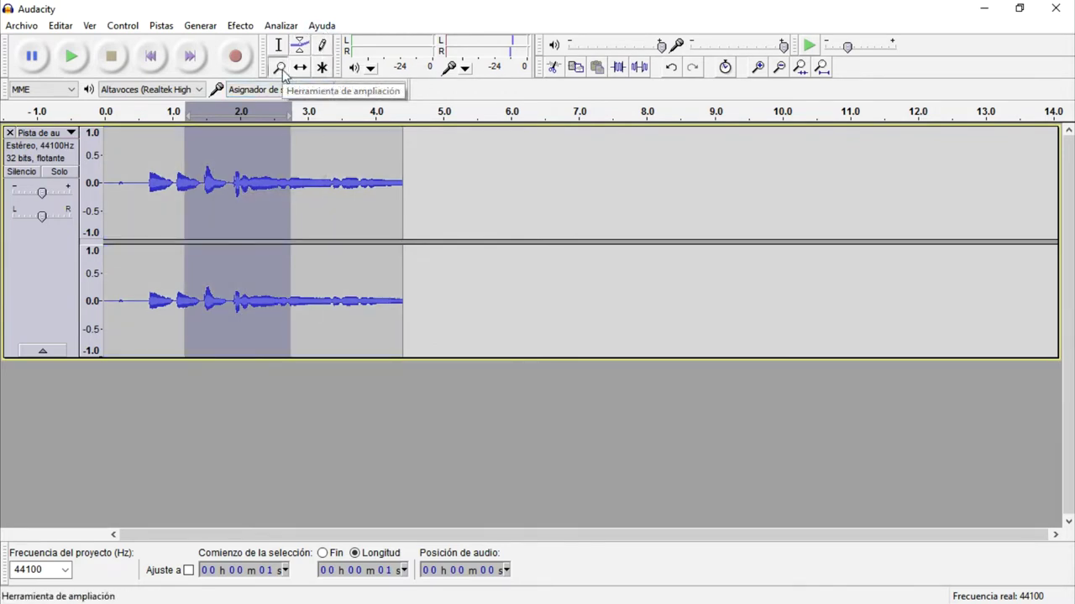
click(224, 186)
click(544, 189)
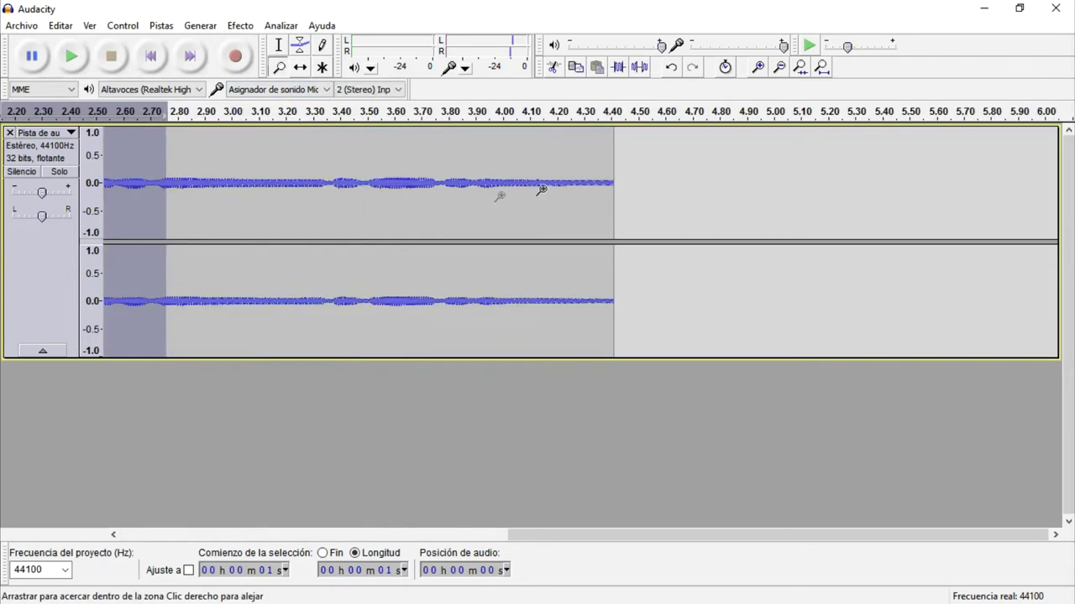
click(109, 208)
Shift the clip to about 2.5 seconds with the Time Shift tool, then move it back to the start.
click(300, 67)
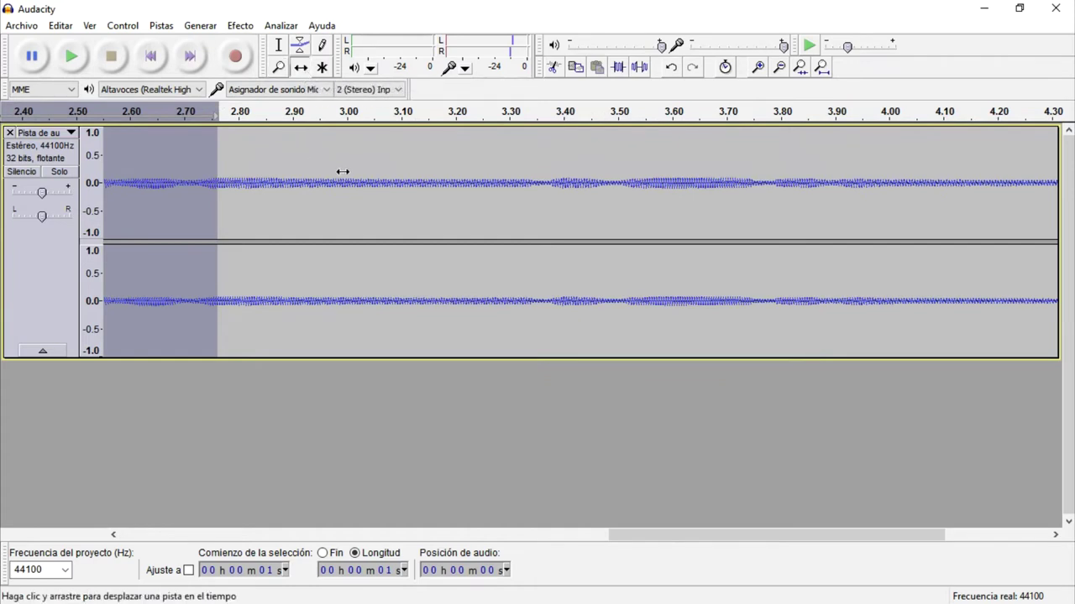
key(ctrl+f)
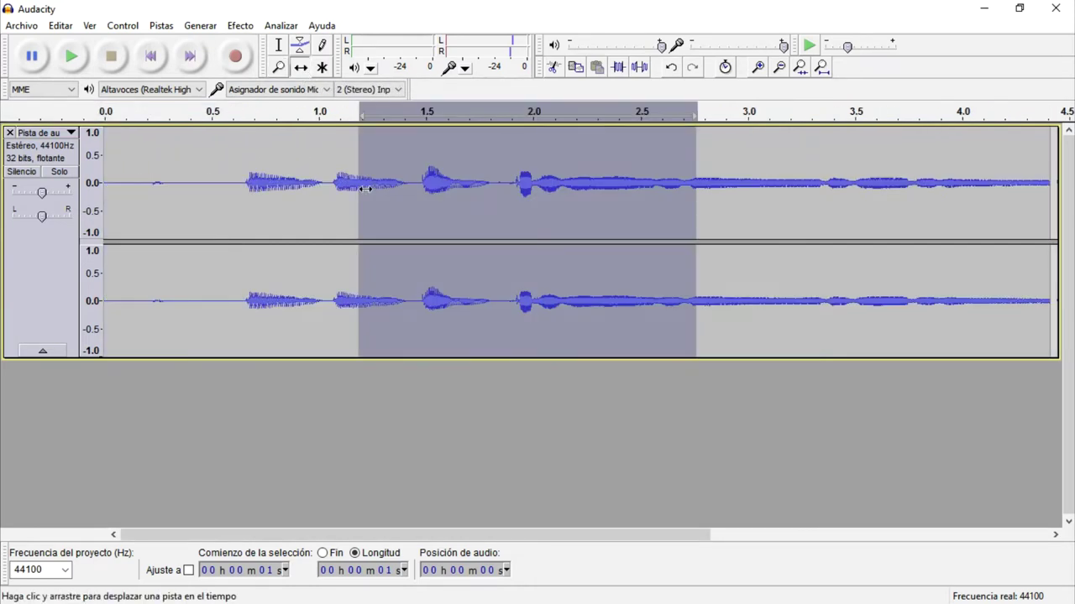
drag(317, 195, 844, 245)
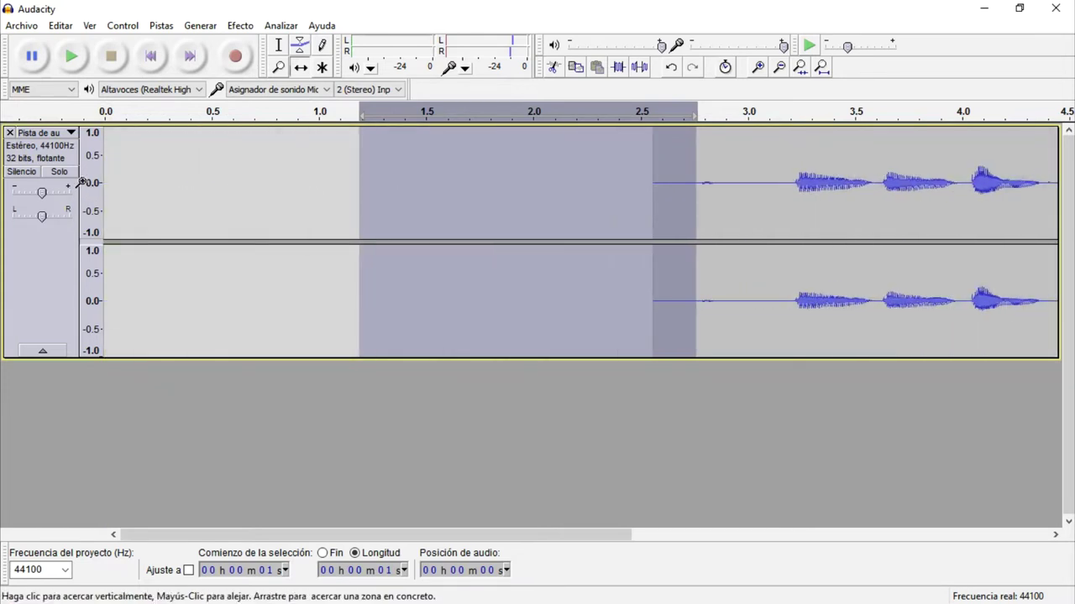
click(157, 62)
drag(816, 221, 265, 206)
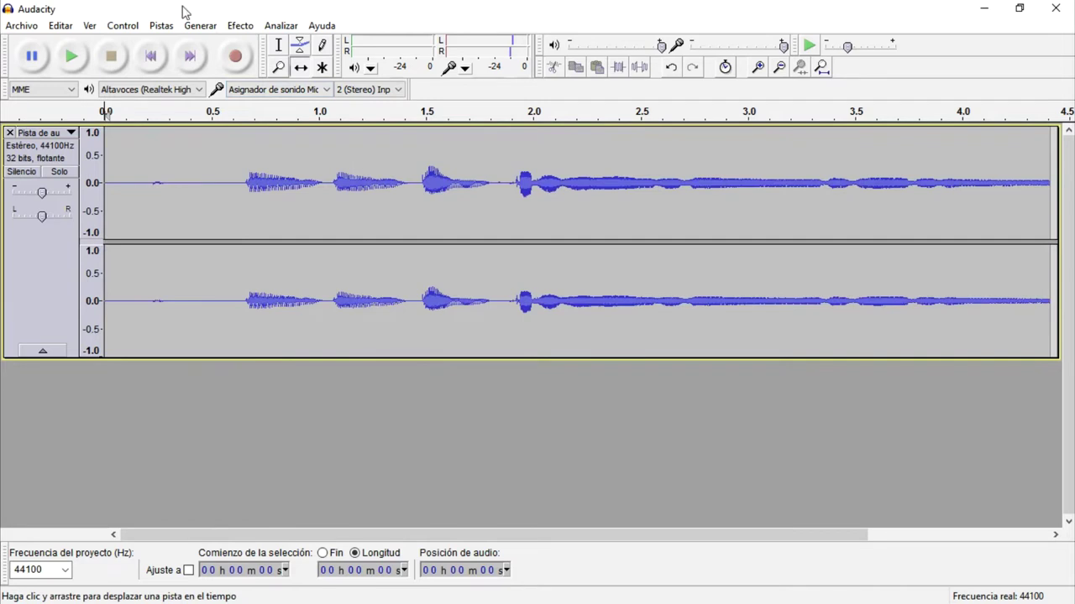
Try the Multi-Tool, return to the Selection tool and play the recorded track from the start.
click(322, 68)
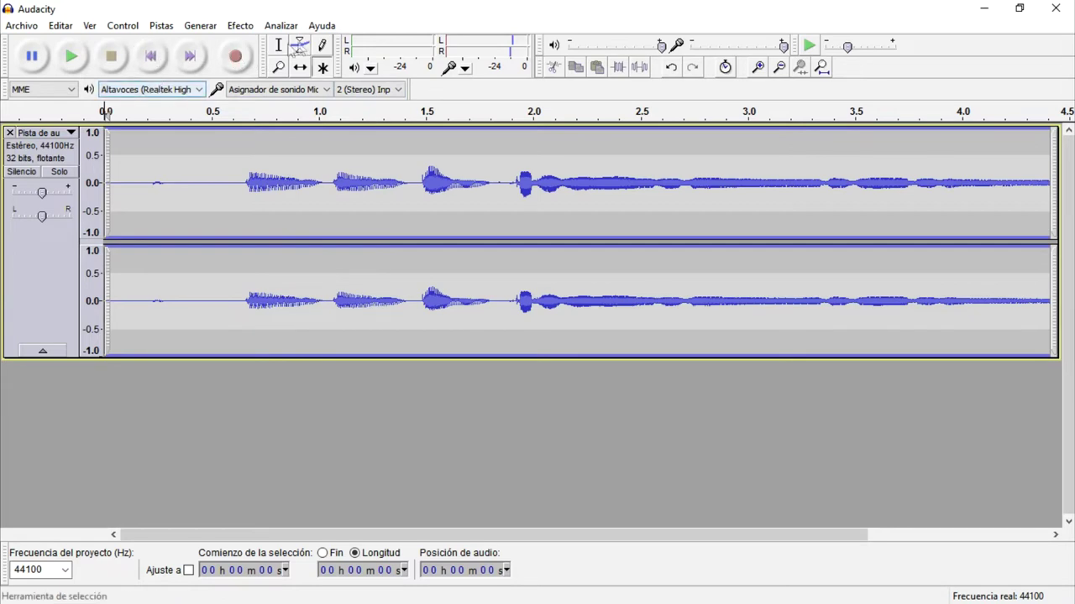
key(ctrl+shift+a)
click(72, 57)
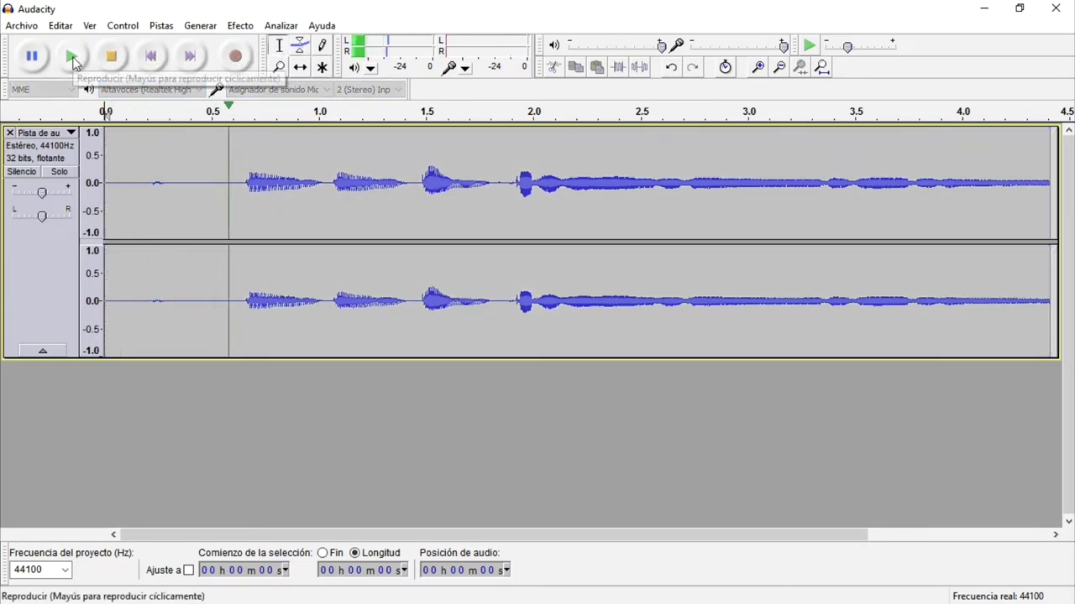
Mute the track and play it back to test the muting, then unmute it and stop playback.
click(22, 172)
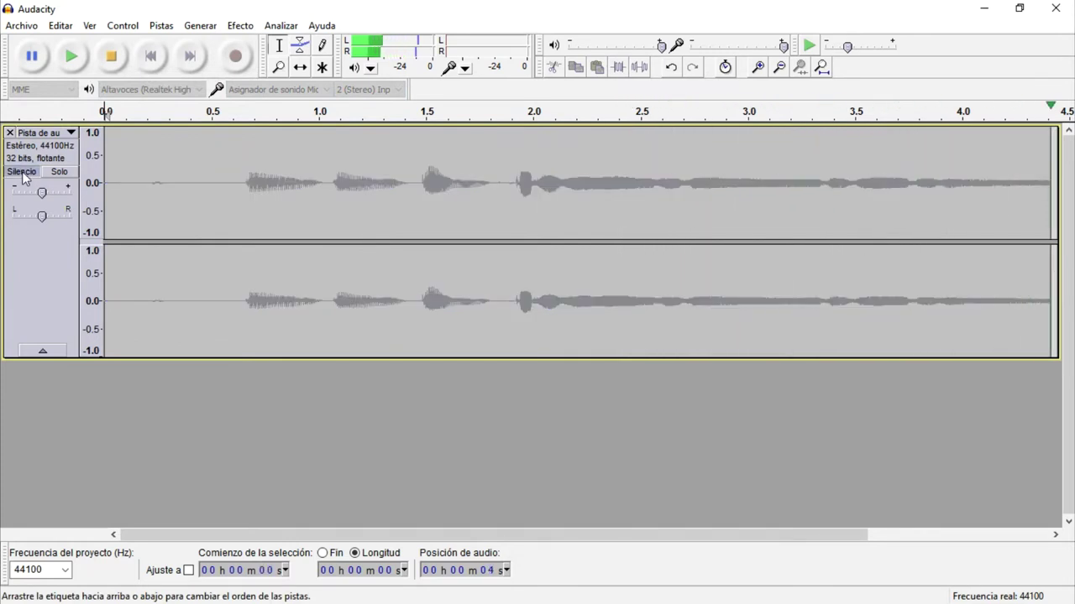
click(72, 57)
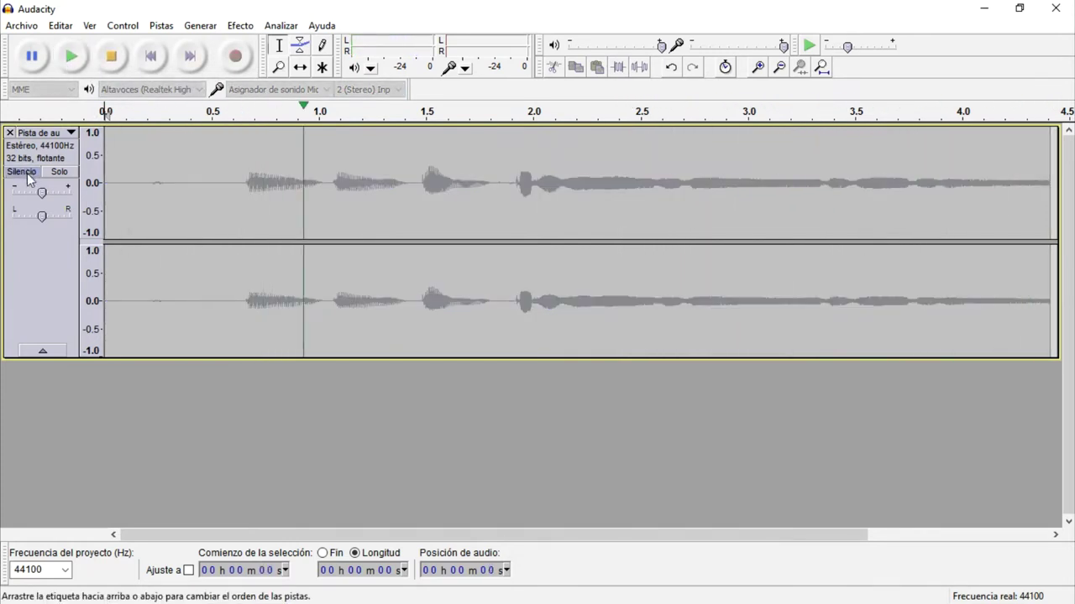
click(26, 172)
click(111, 56)
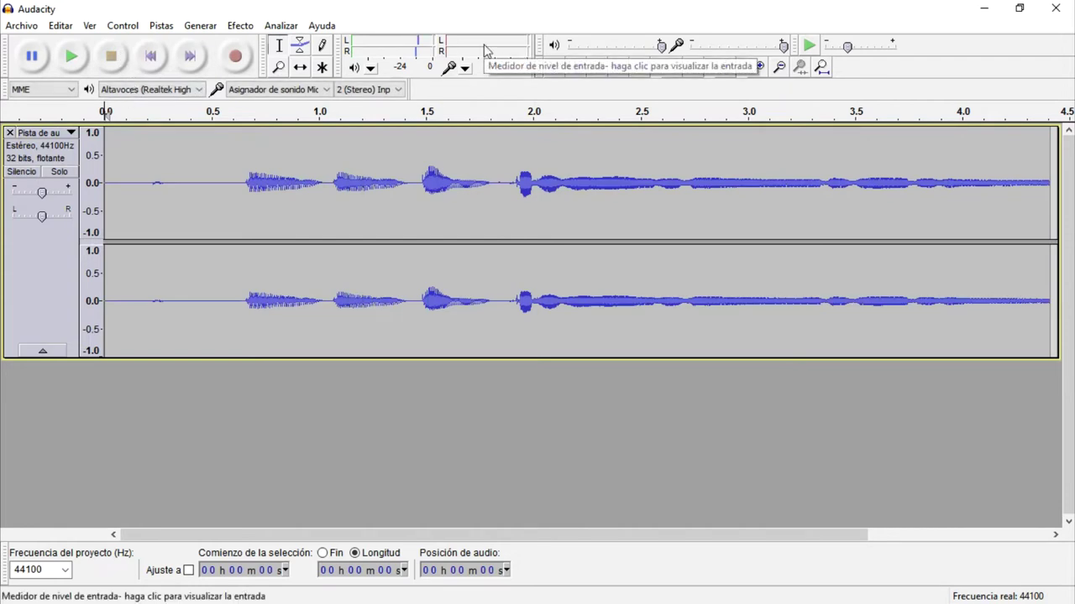
Mute the first track, record a second track of about 2.6 seconds, and unmute the first track.
click(14, 174)
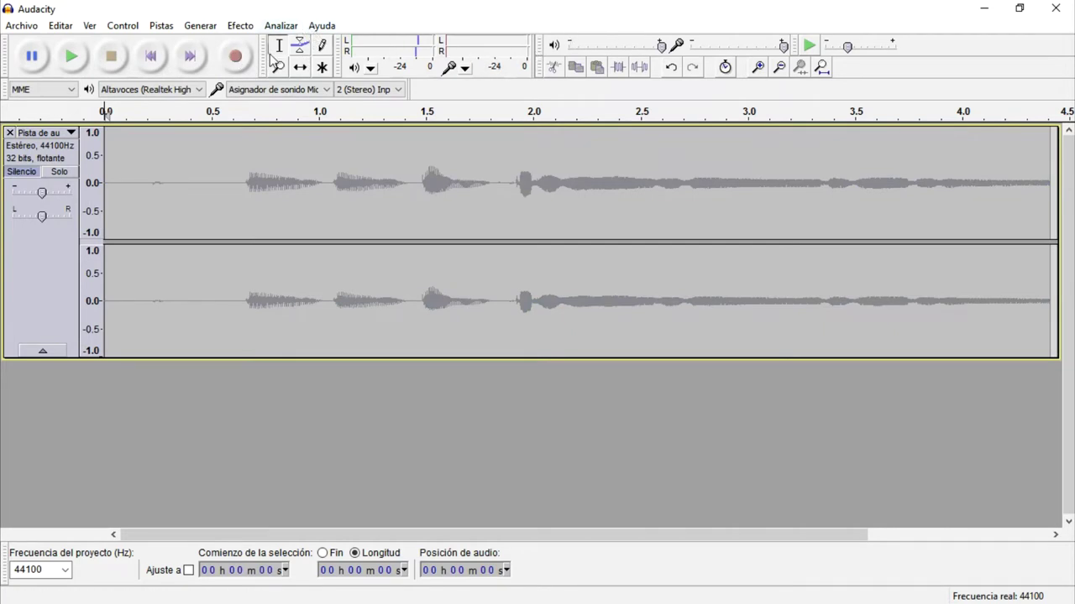
click(236, 56)
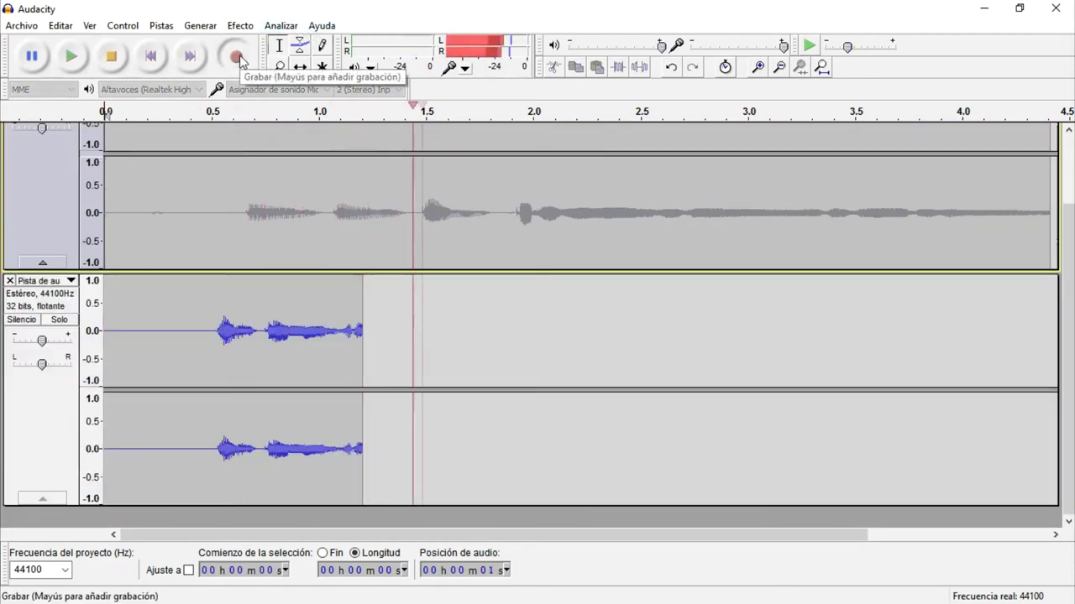
click(111, 56)
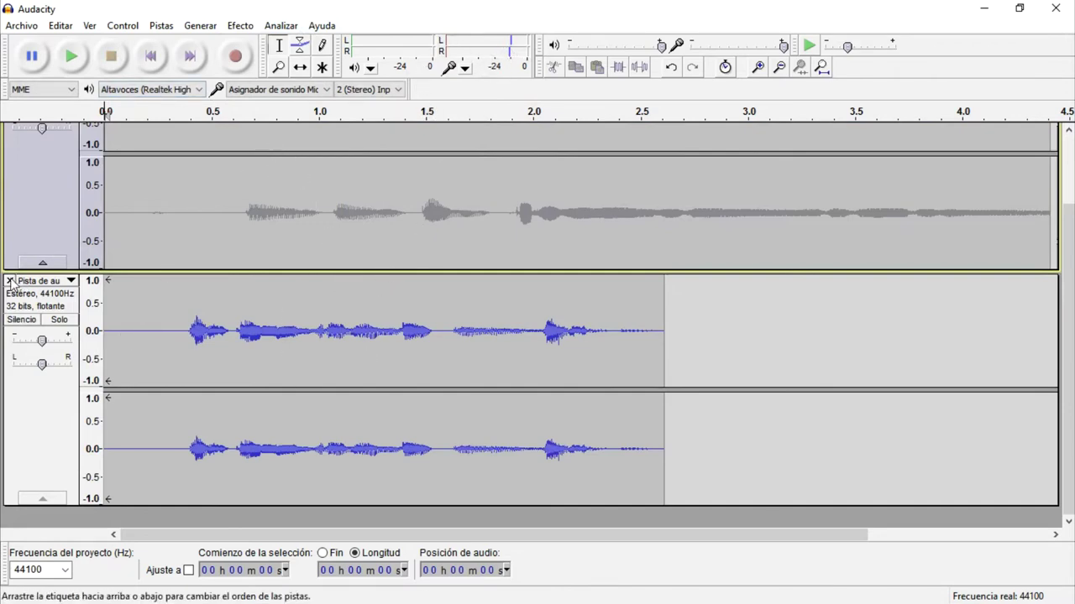
scroll(62, 263, up, 3)
click(22, 171)
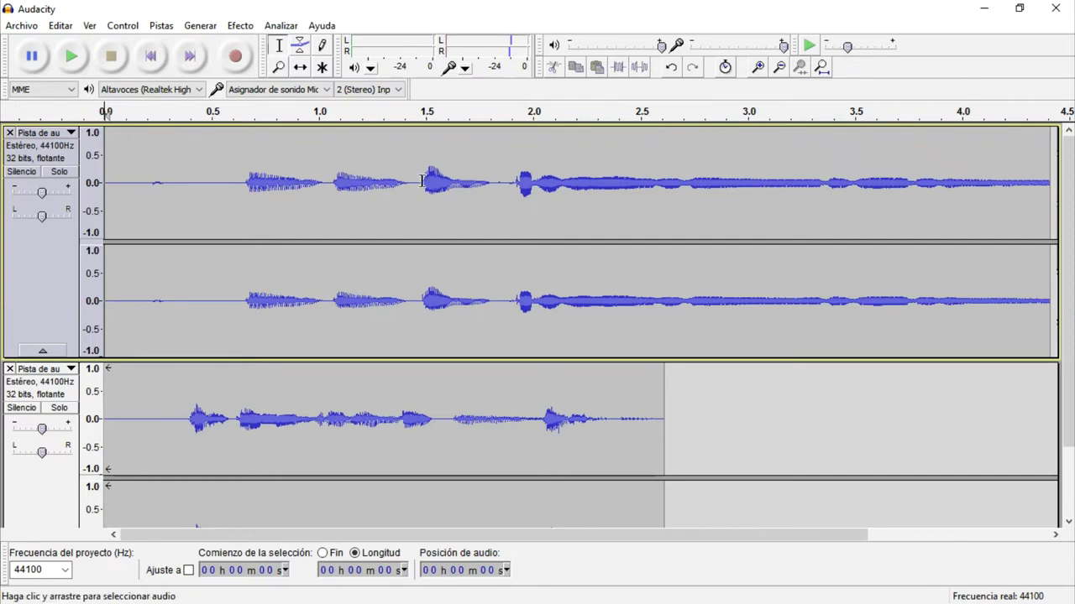
Cut the segment from about 1.5 to 1.8 seconds in the first track, then undo the cut.
drag(418, 181, 491, 183)
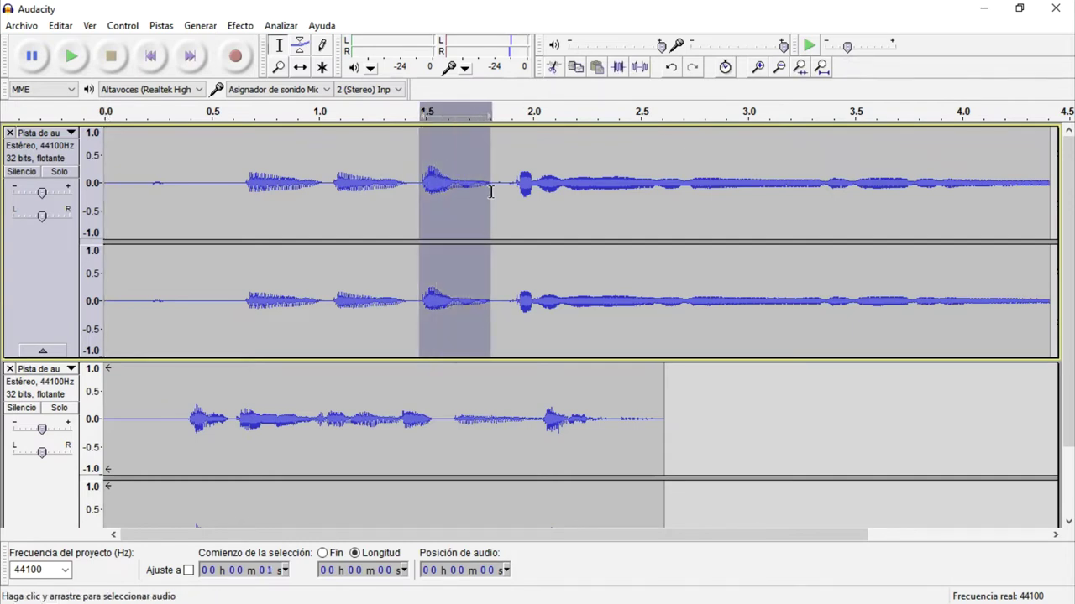
click(553, 72)
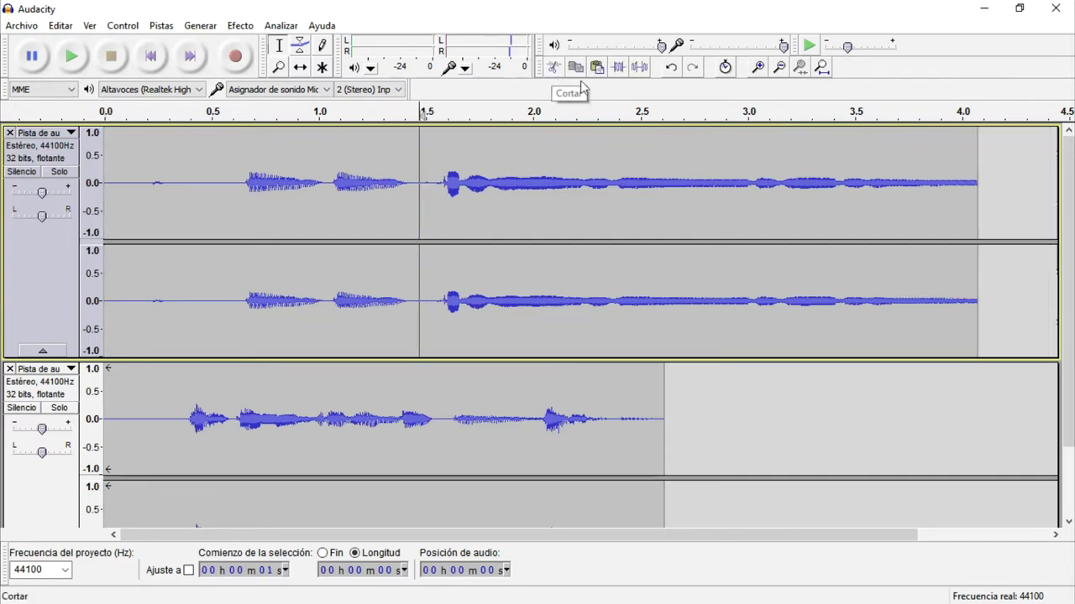
click(673, 69)
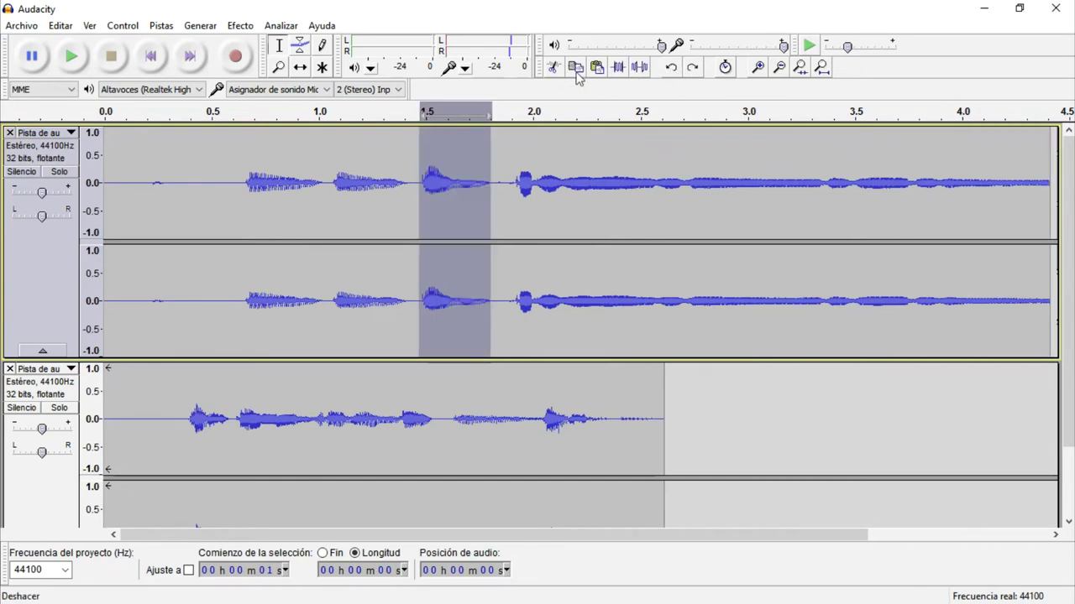
Paste the cut segment into the first track at about 0.45 seconds, then undo the paste.
click(203, 182)
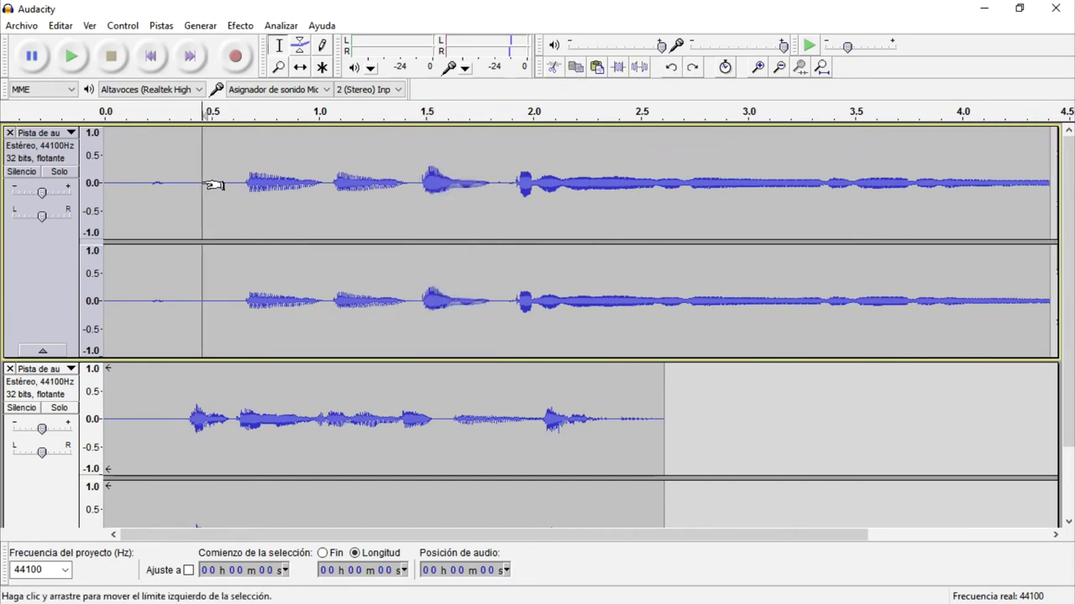
click(597, 67)
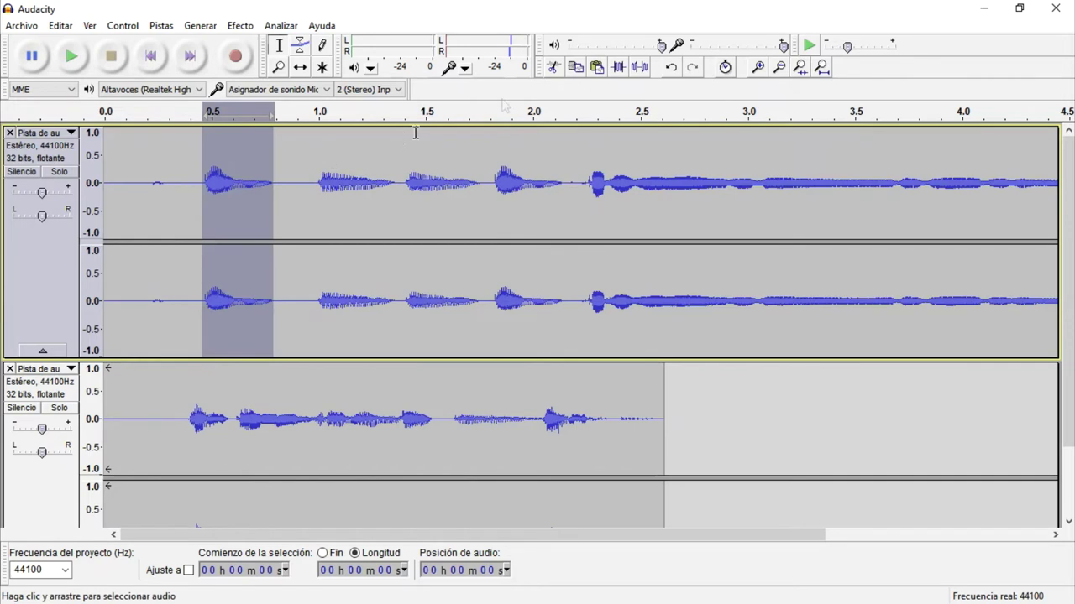
click(672, 68)
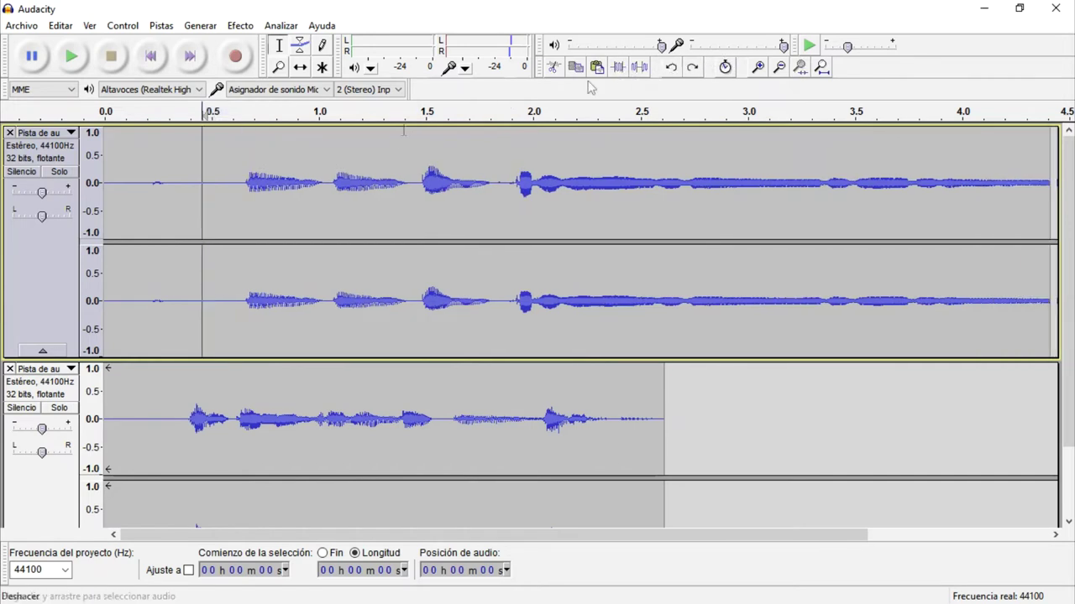
Try trimming and then silencing the segment from about 0.65 to 1.03 seconds in the first track, undoing each edit.
drag(242, 188, 325, 198)
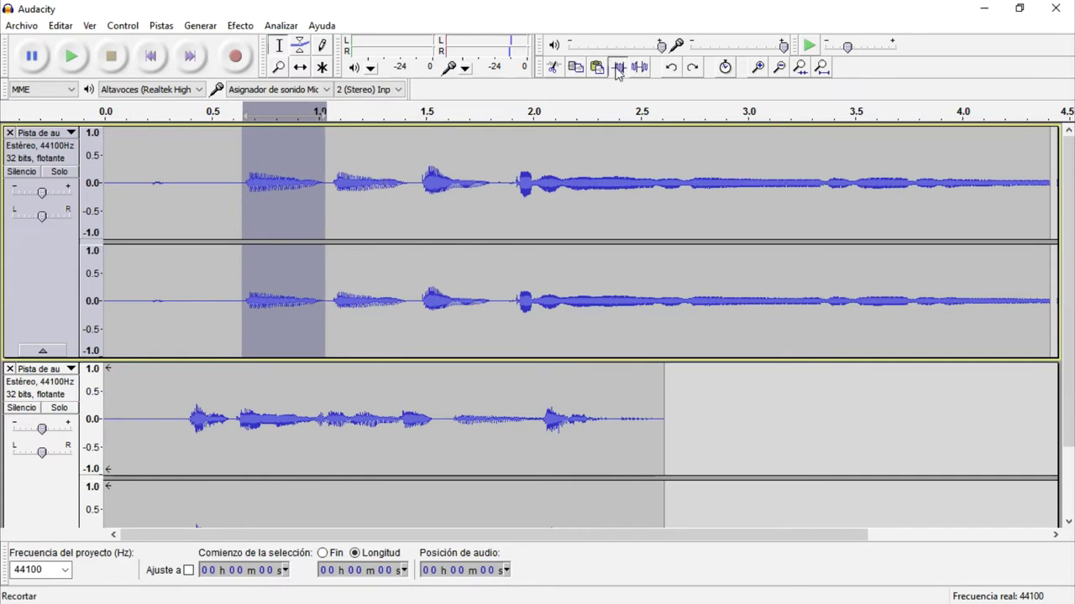
click(618, 67)
click(671, 67)
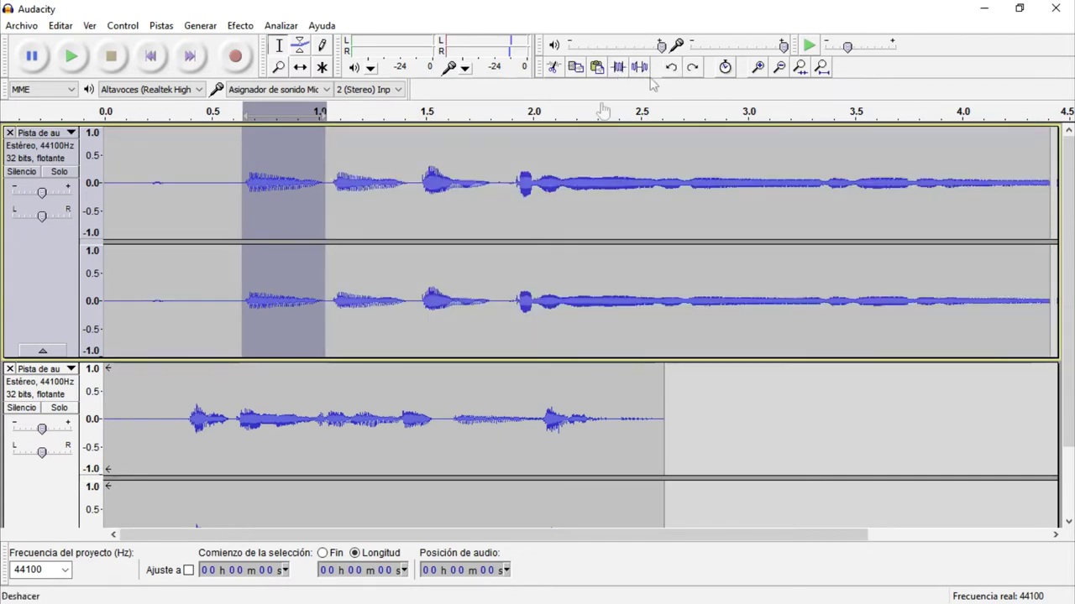
click(639, 69)
click(669, 71)
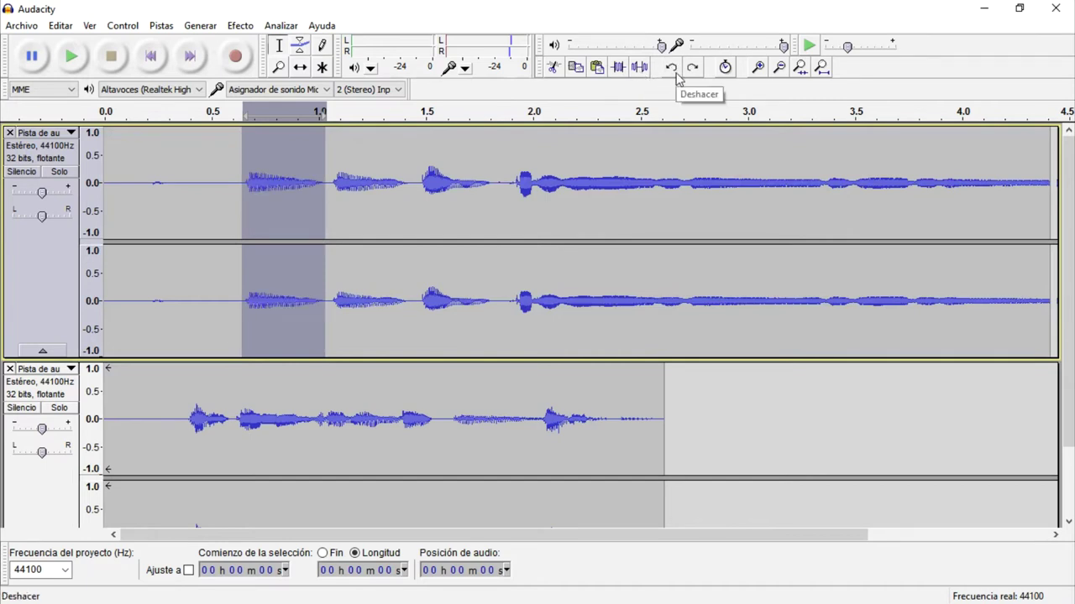
Link the tracks, silence the selected segment in the first track and delete that time range from both tracks.
click(725, 68)
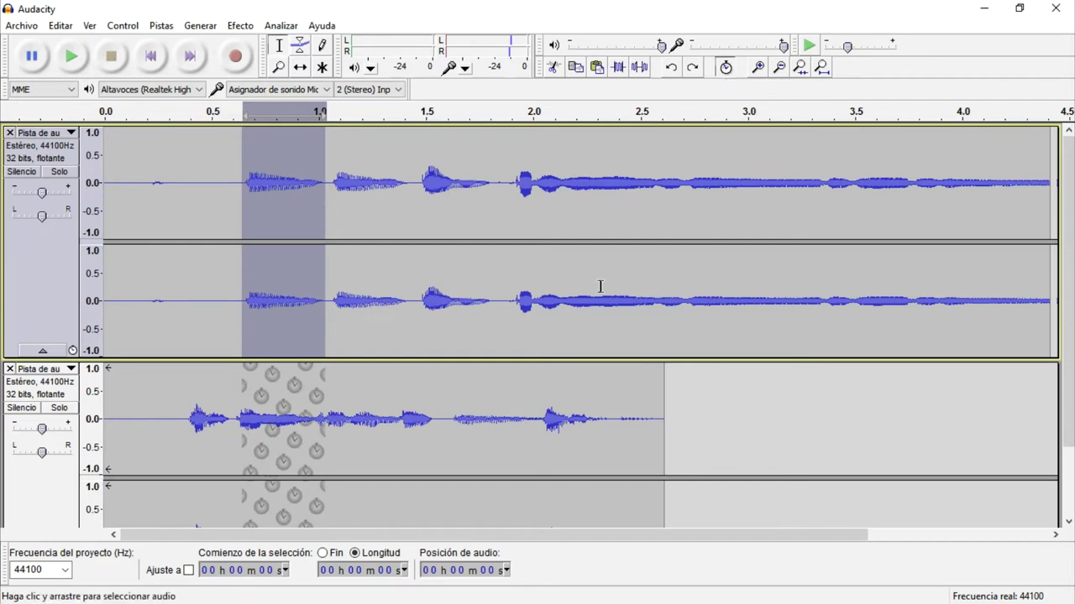
click(726, 67)
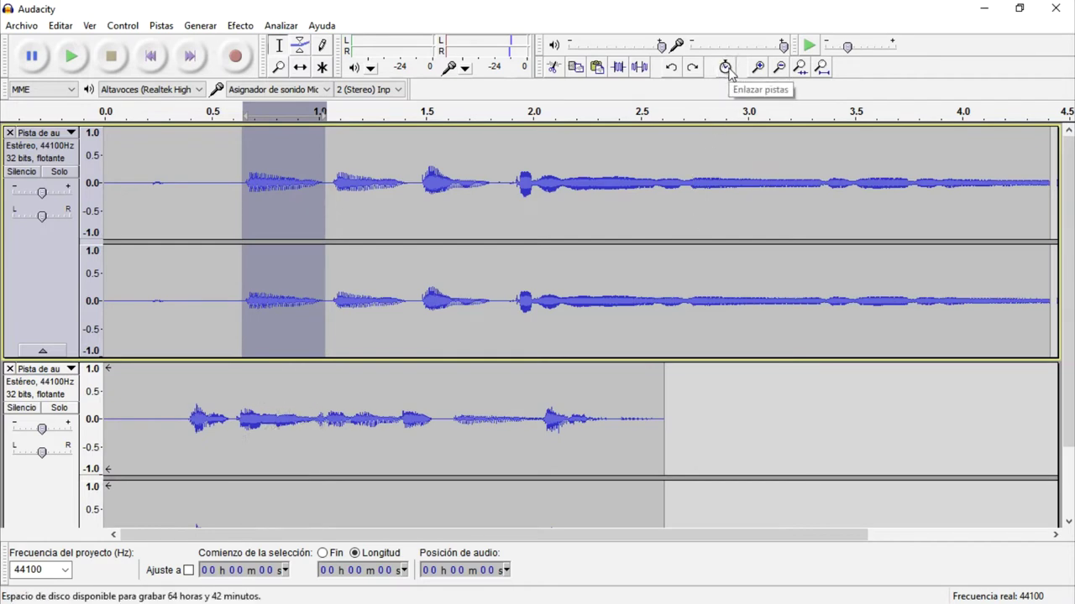
click(728, 70)
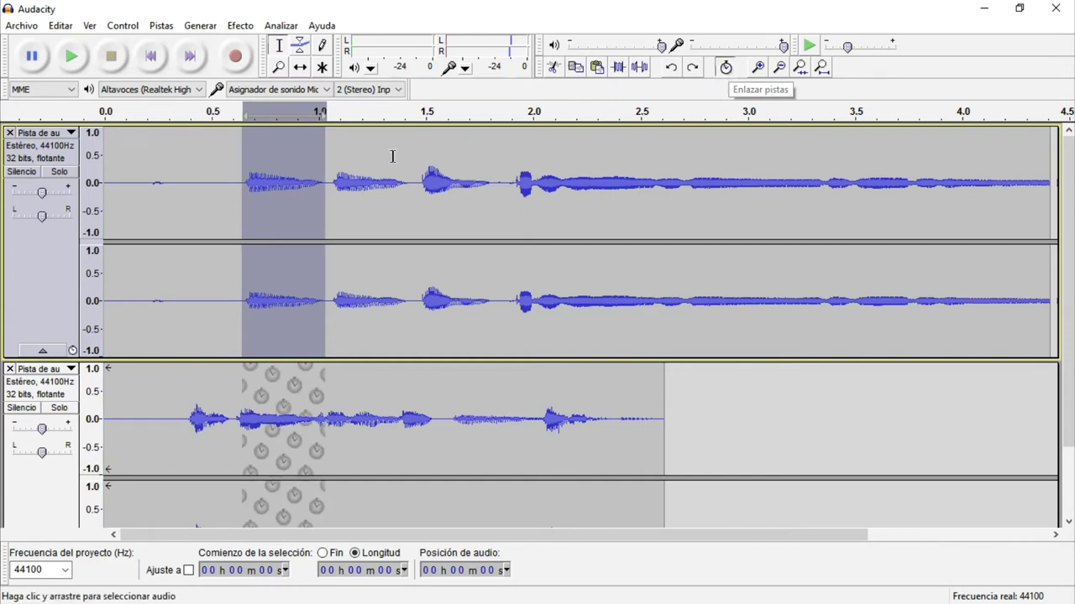
click(640, 69)
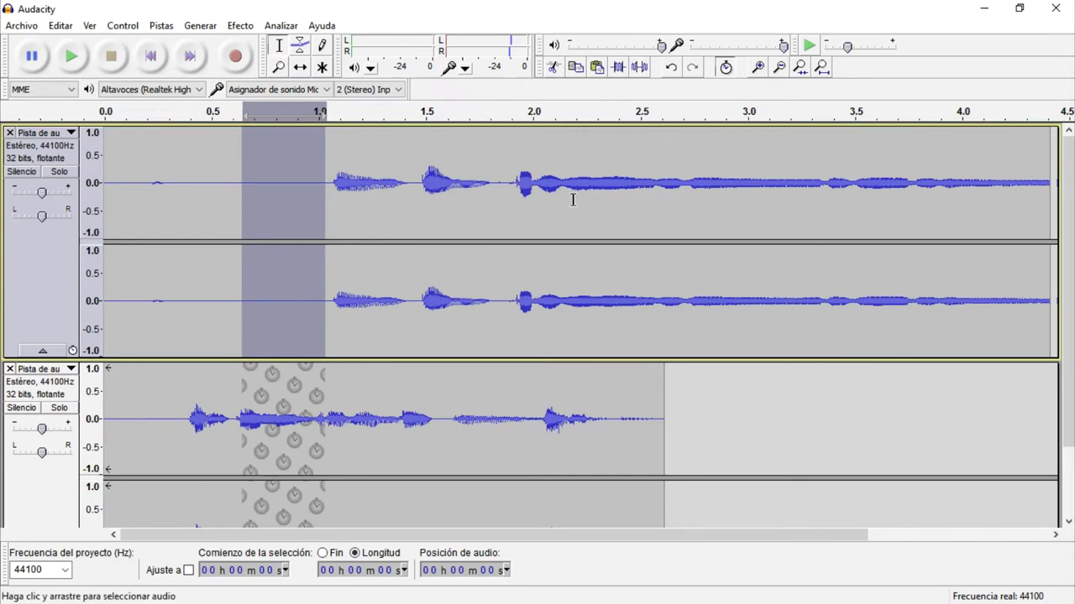
key(Delete)
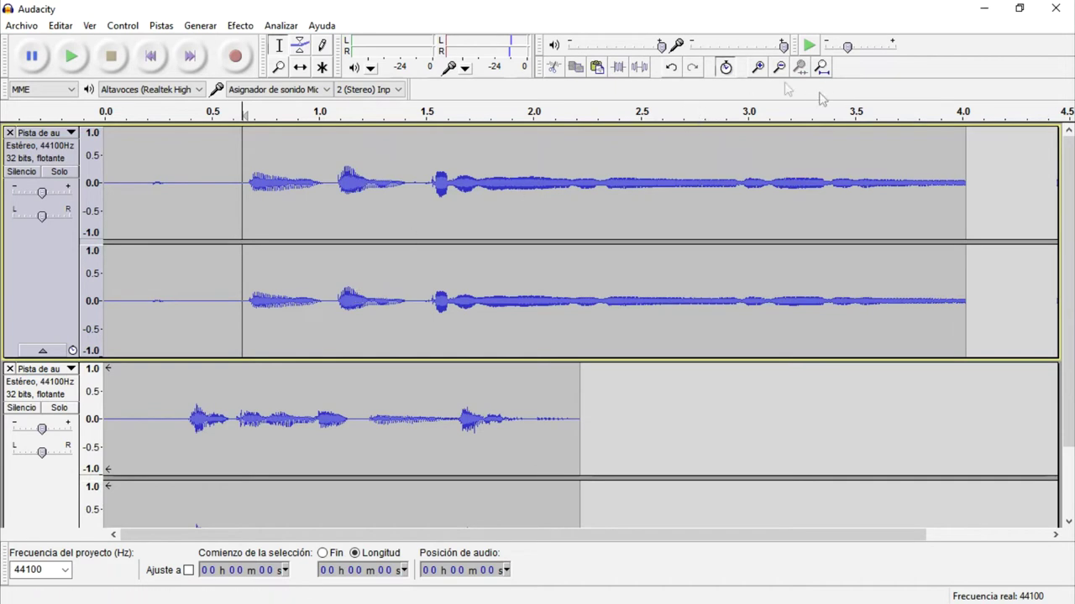
Undo the deletion and the silencing, then unlink the tracks.
click(673, 71)
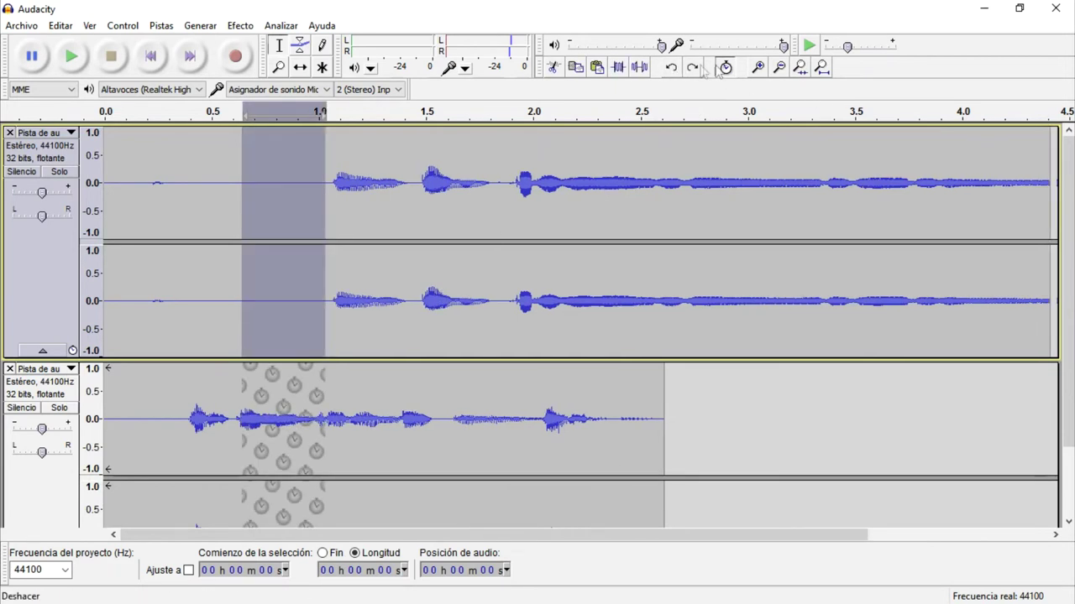
click(673, 70)
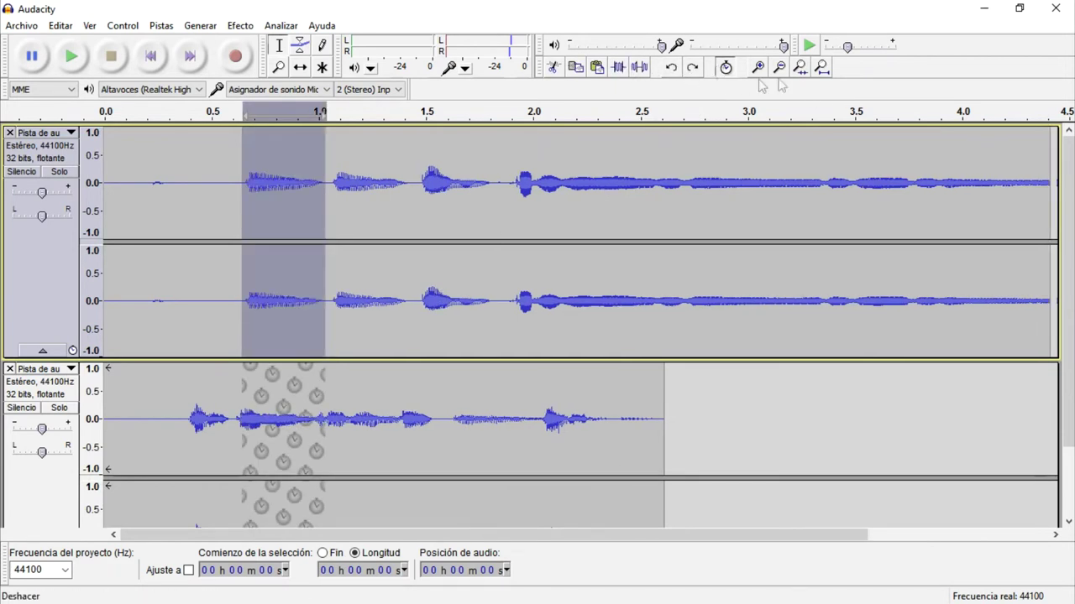
click(724, 70)
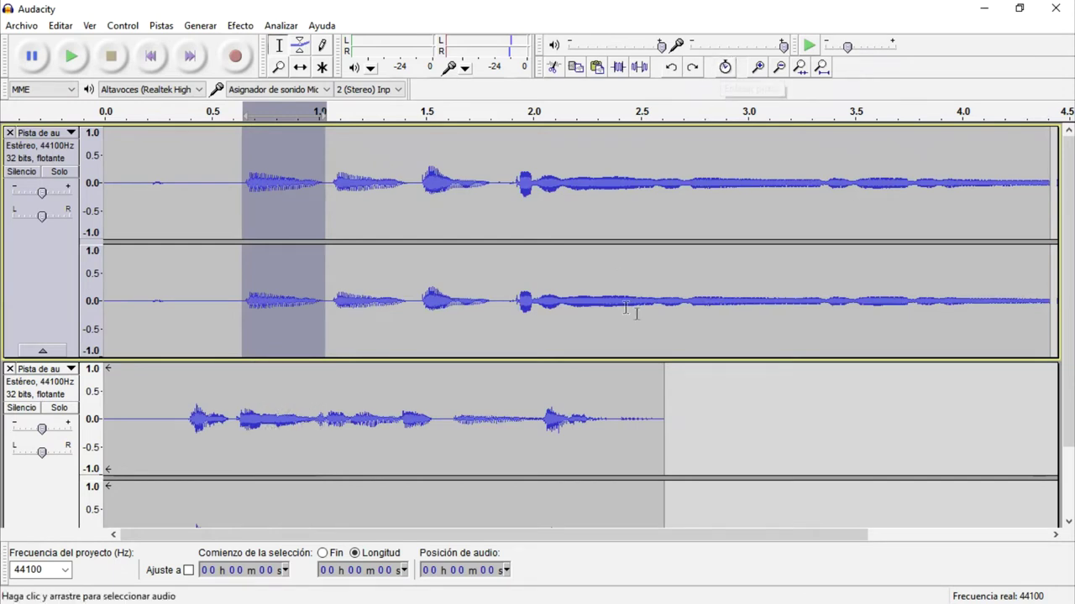
Zoom in on the waveforms three times and back out, then fit the selection and the whole project to the window.
click(758, 67)
click(758, 67)
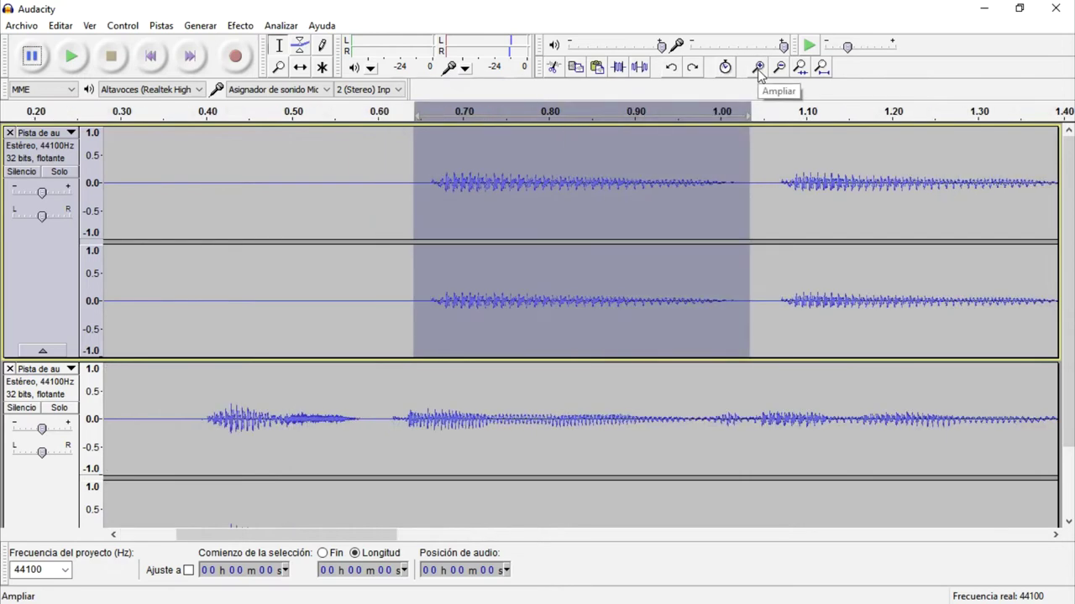
click(758, 67)
click(779, 69)
click(779, 69)
click(779, 69)
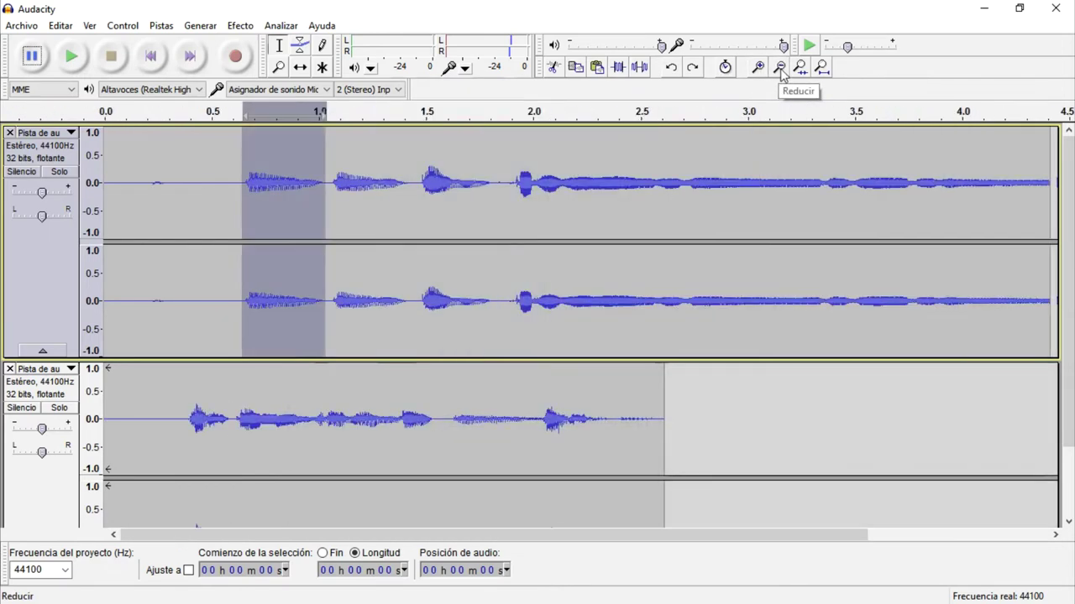
click(800, 72)
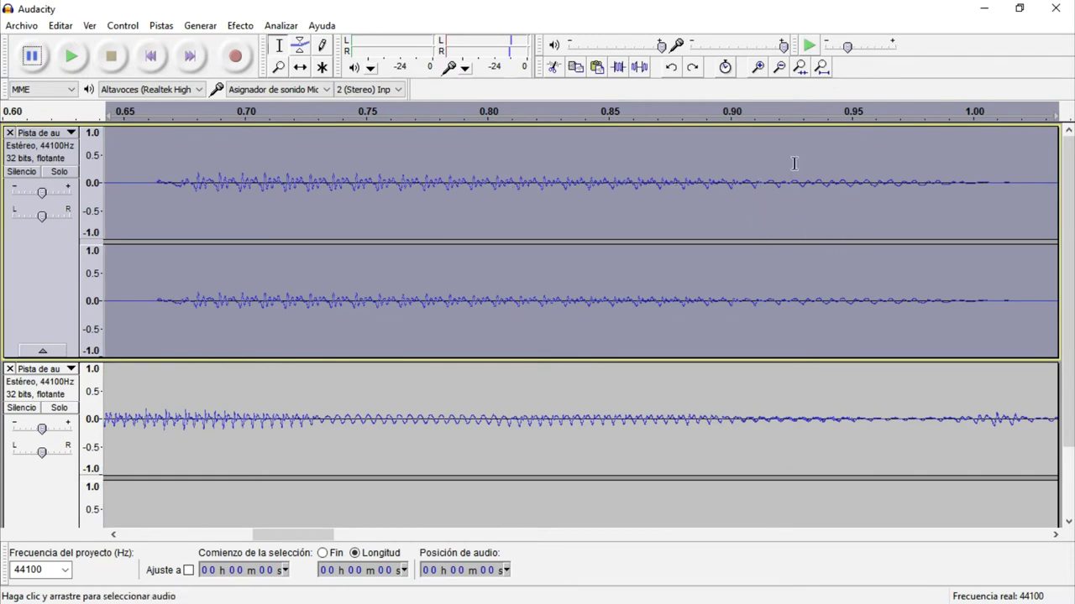
click(823, 69)
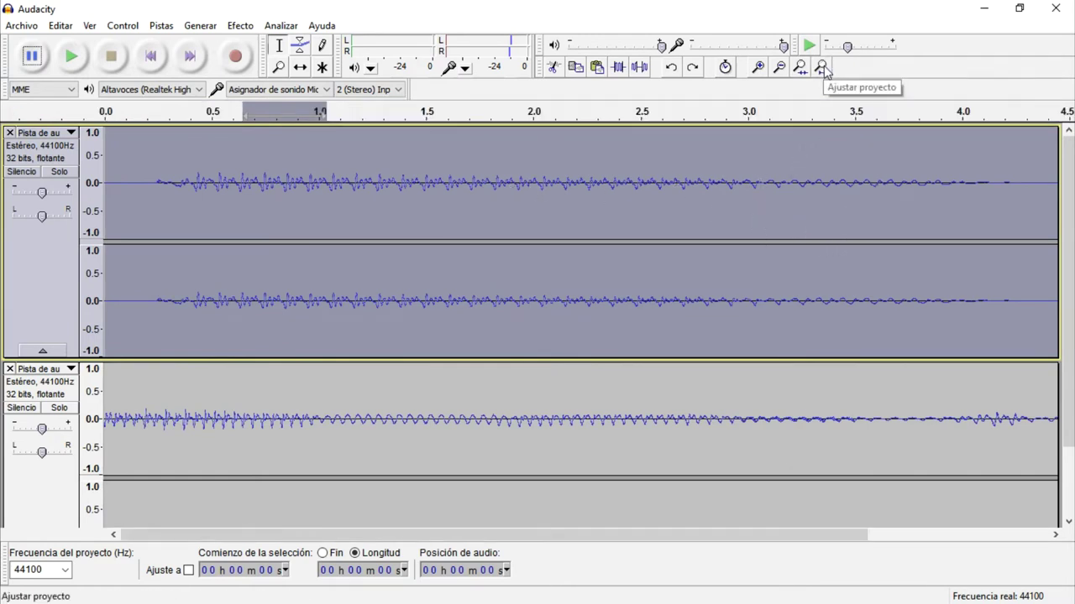
Select the whole first track, then set the project rate to 48000 Hz and clear the selection.
drag(1049, 201, 94, 205)
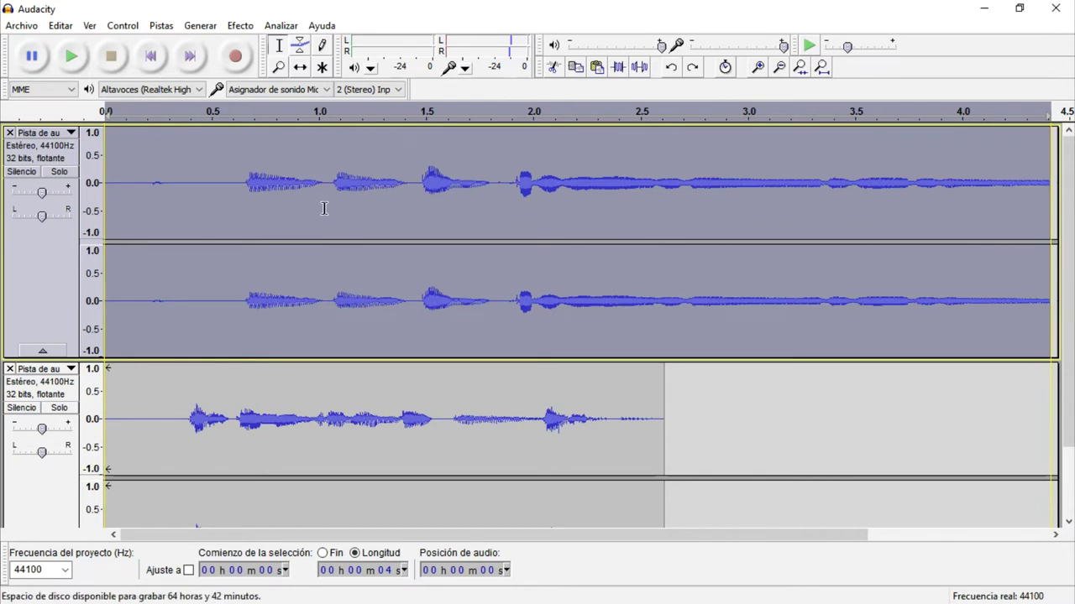
click(66, 571)
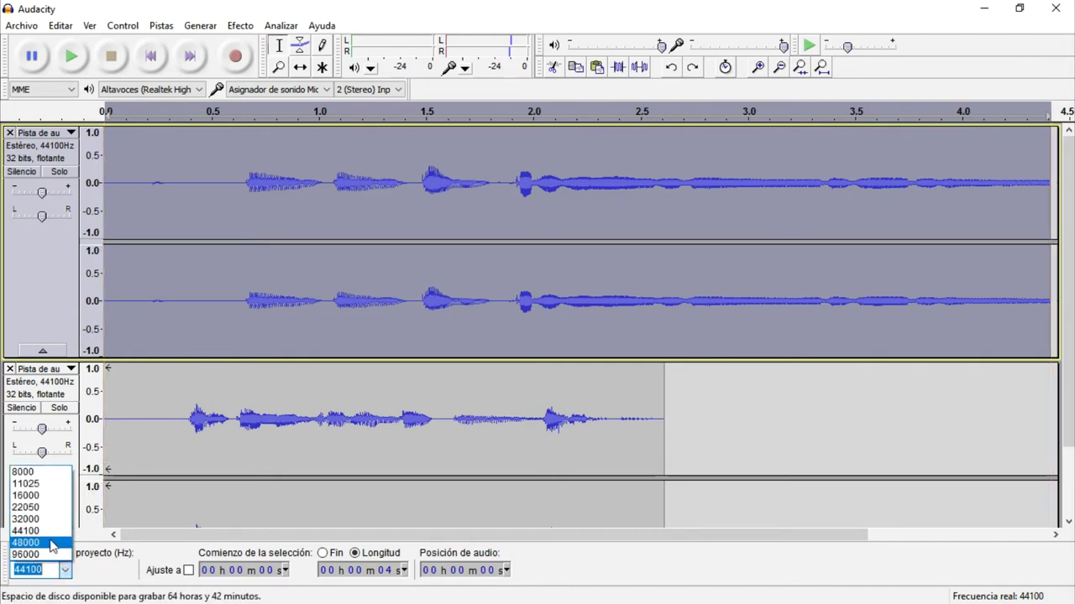
click(51, 543)
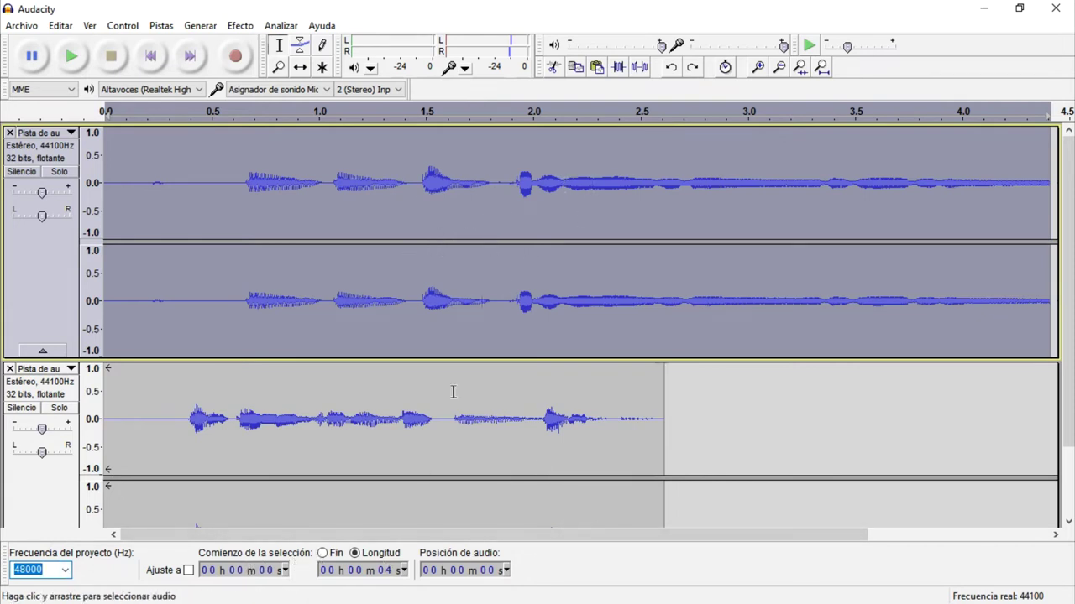
click(385, 213)
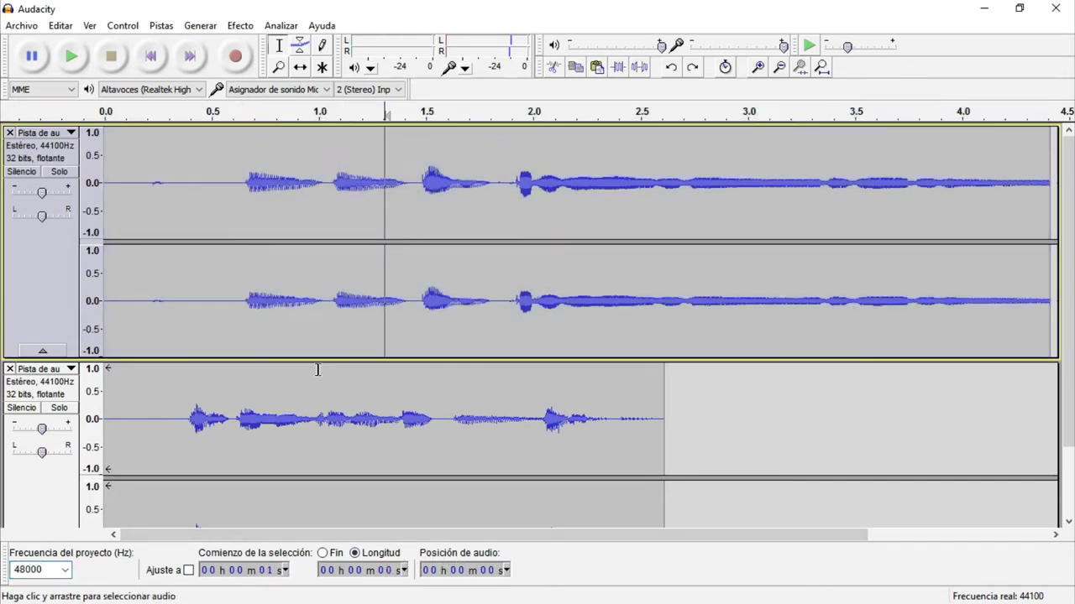
Move the first recorded track down one place in the track order.
click(46, 133)
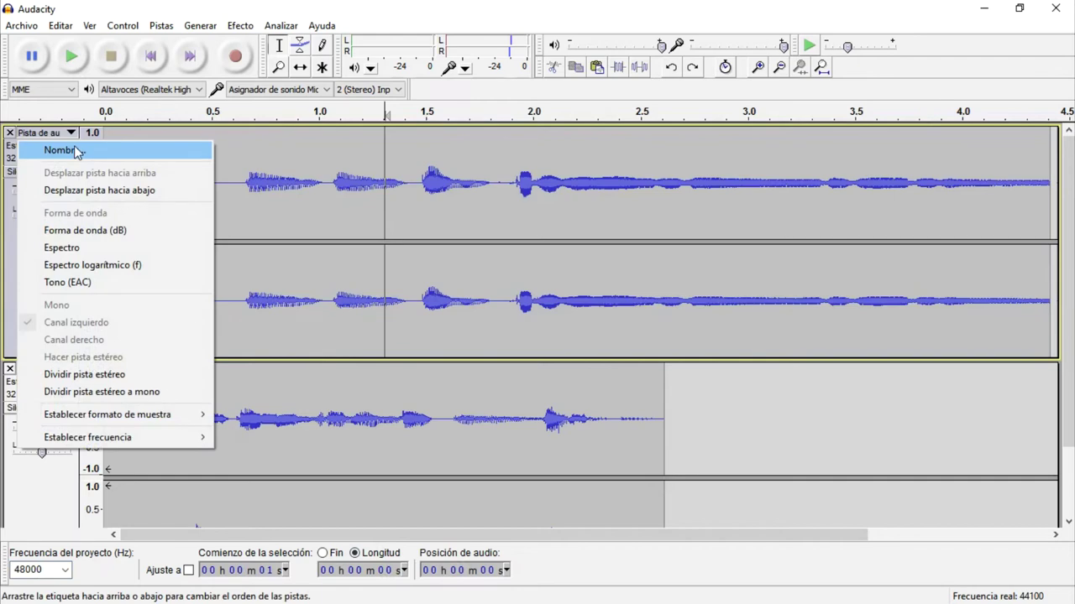
click(87, 191)
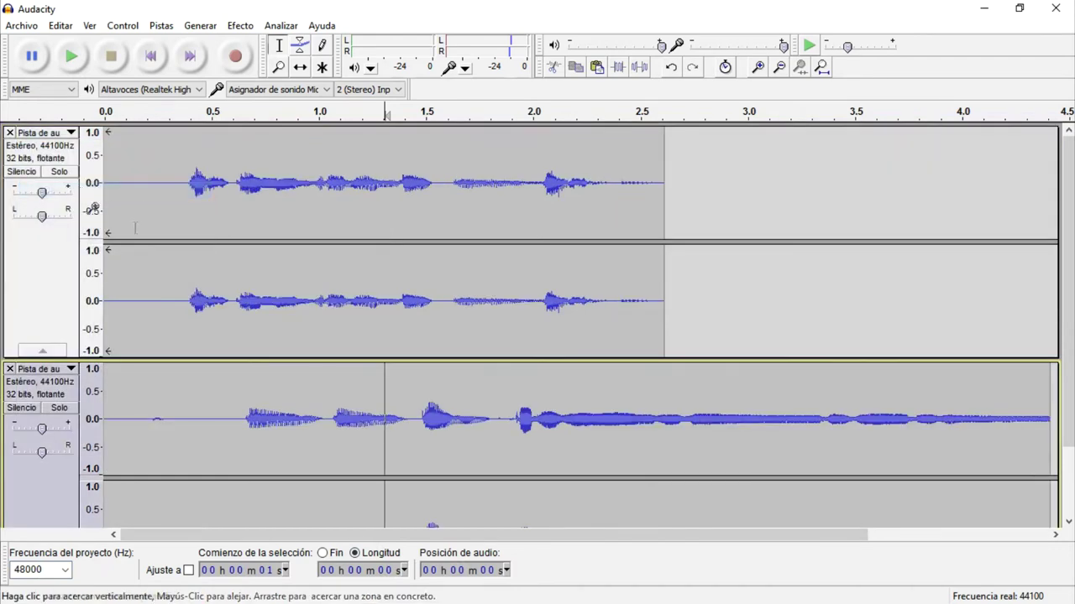
scroll(401, 395, down, 2)
scroll(439, 427, up, 2)
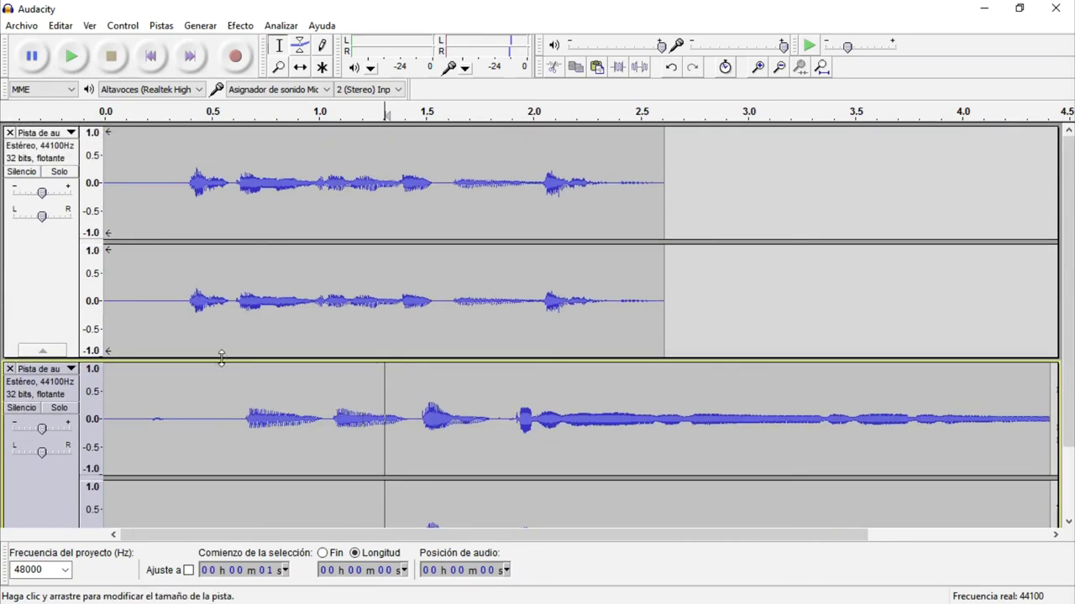
Collapse the shorter upper track, reorder it below the longer track and expand it again.
click(46, 352)
click(11, 150)
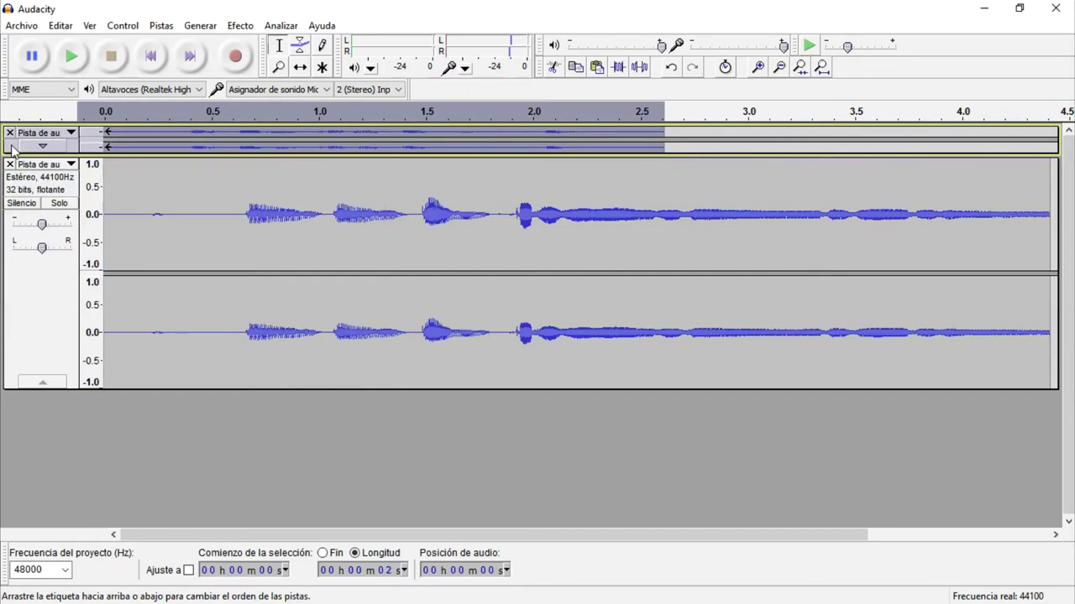
drag(12, 150, 16, 422)
click(34, 384)
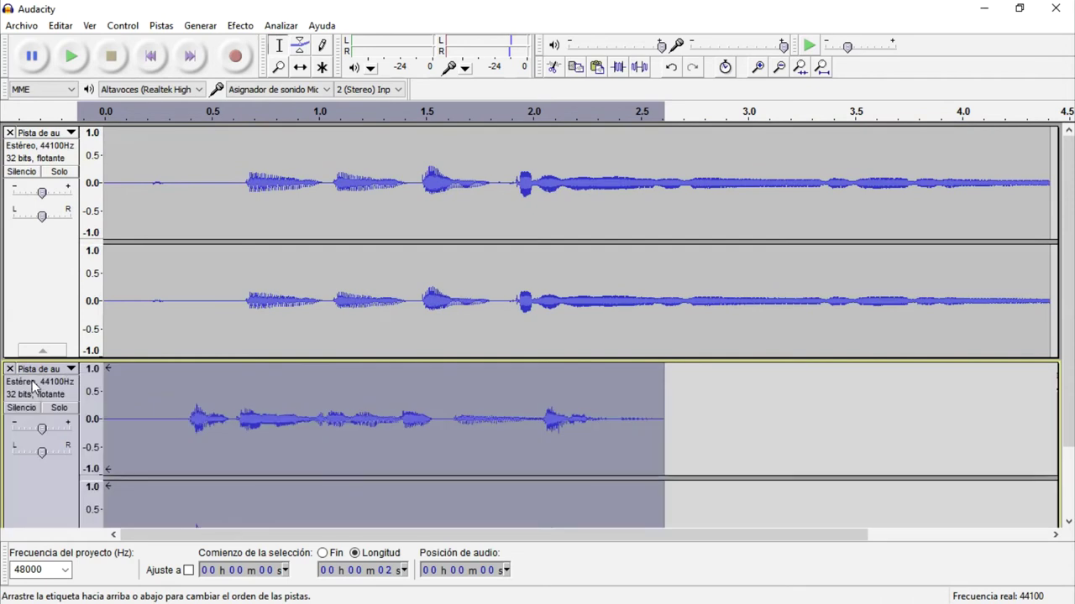
Examine the upper track's options, including the available track sample rates.
click(60, 134)
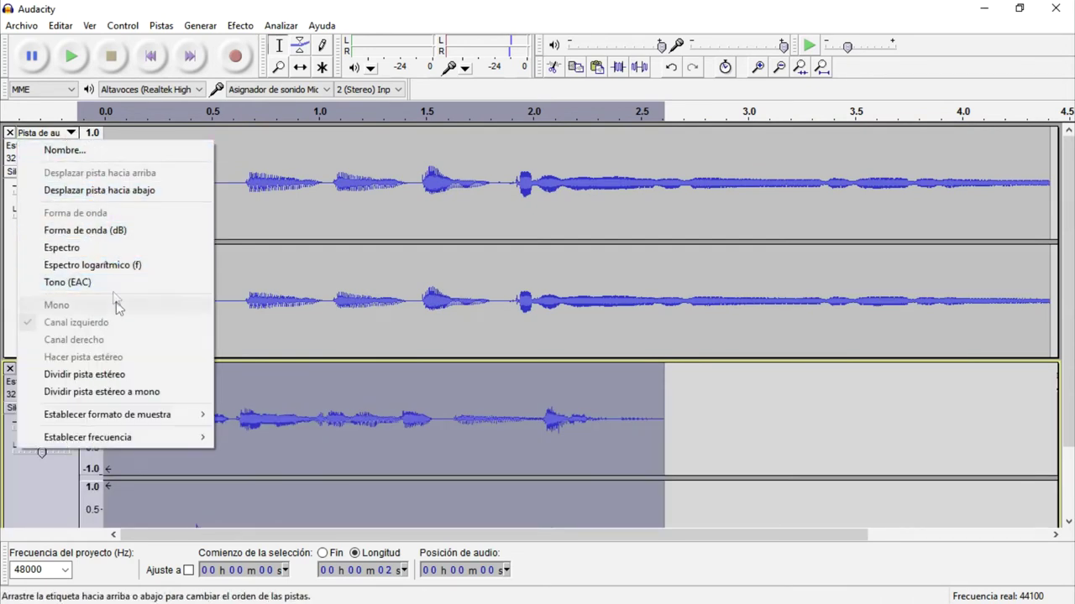
mouse_move(114, 438)
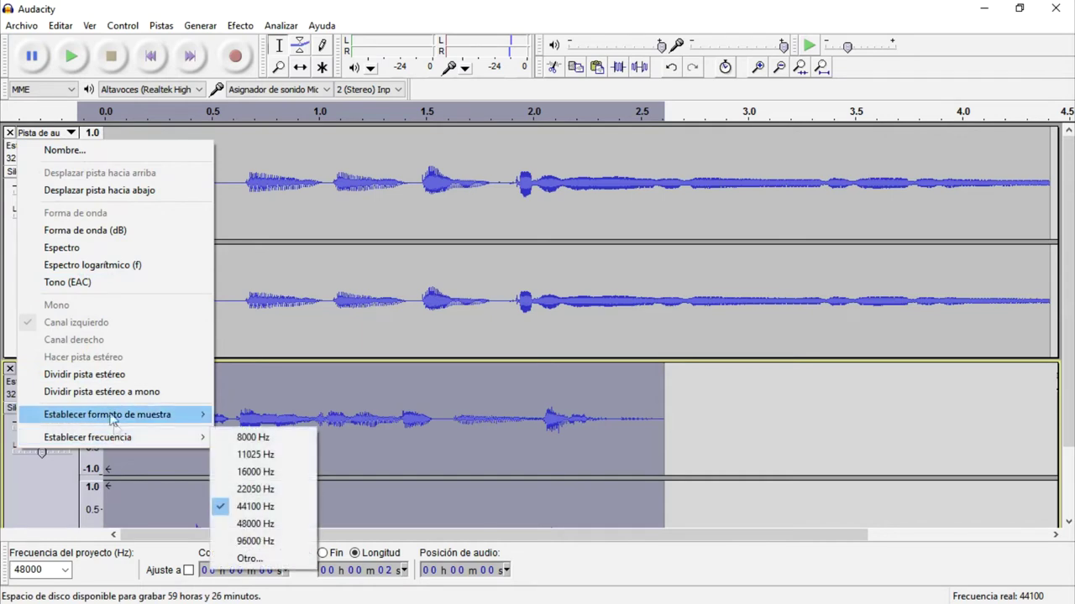
click(243, 189)
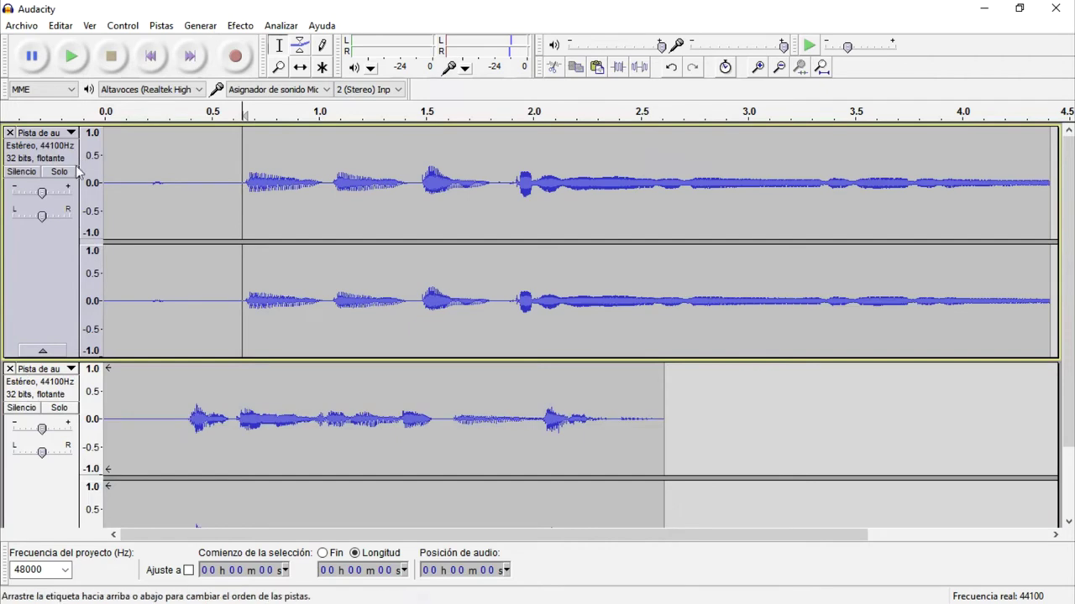
Review the available audio hosts, playback devices, recording devices and recording channel options.
click(66, 90)
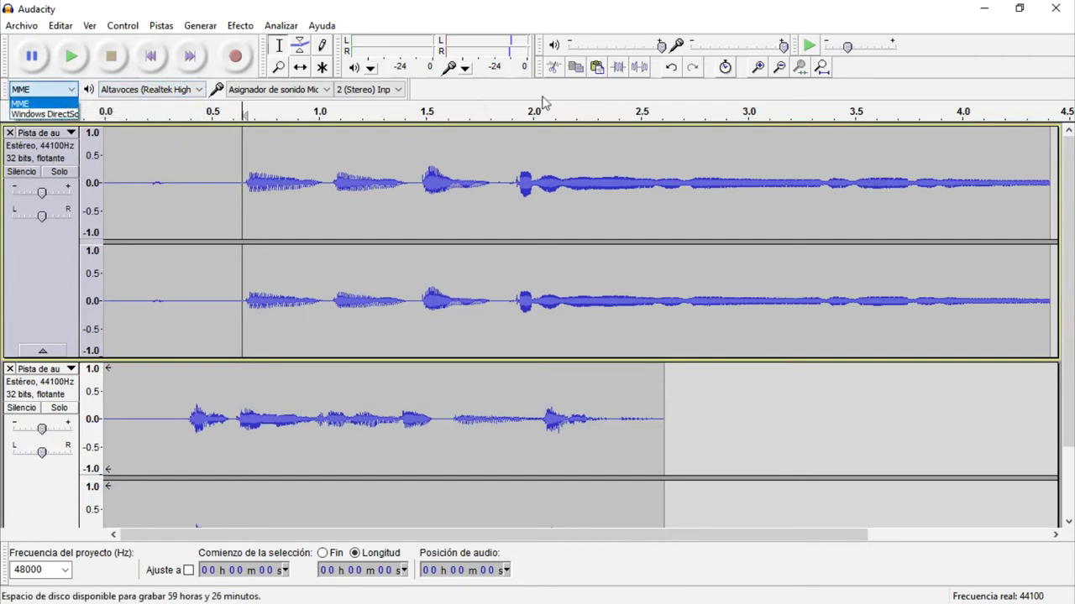
click(514, 98)
click(200, 90)
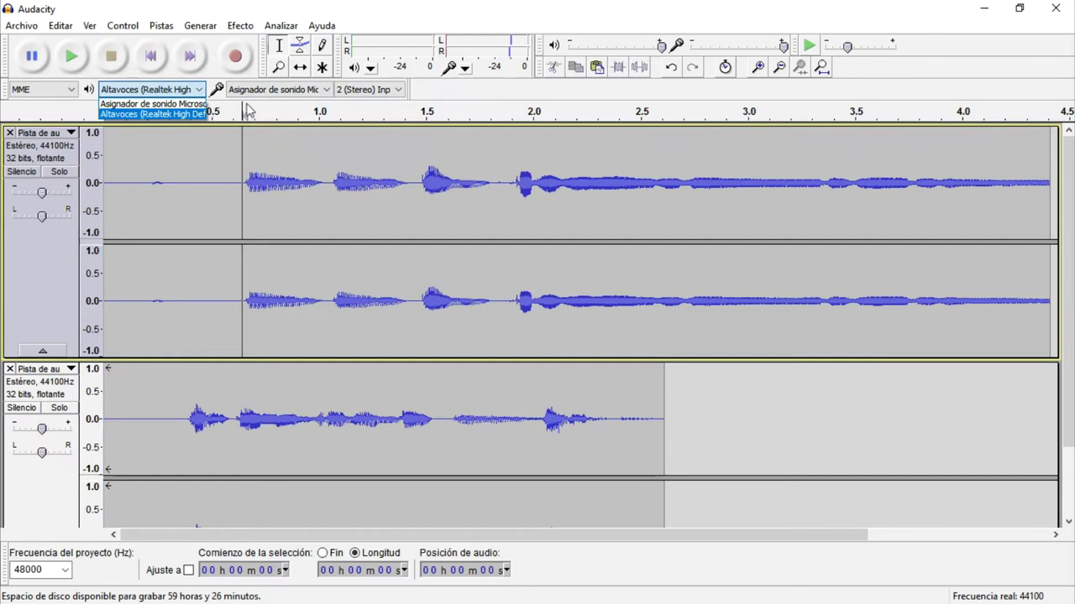
click(327, 90)
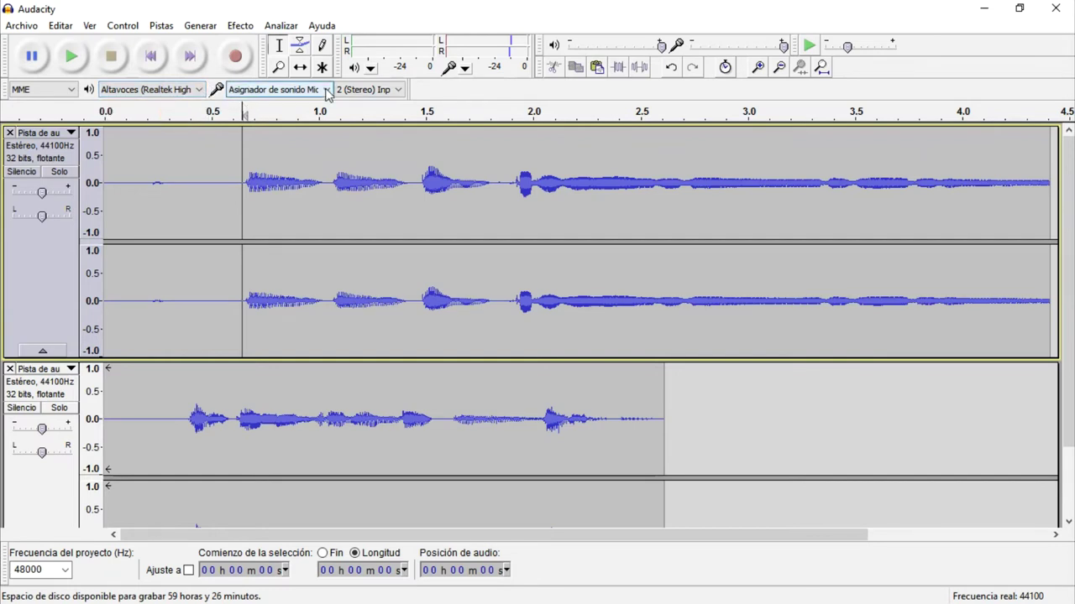
click(327, 90)
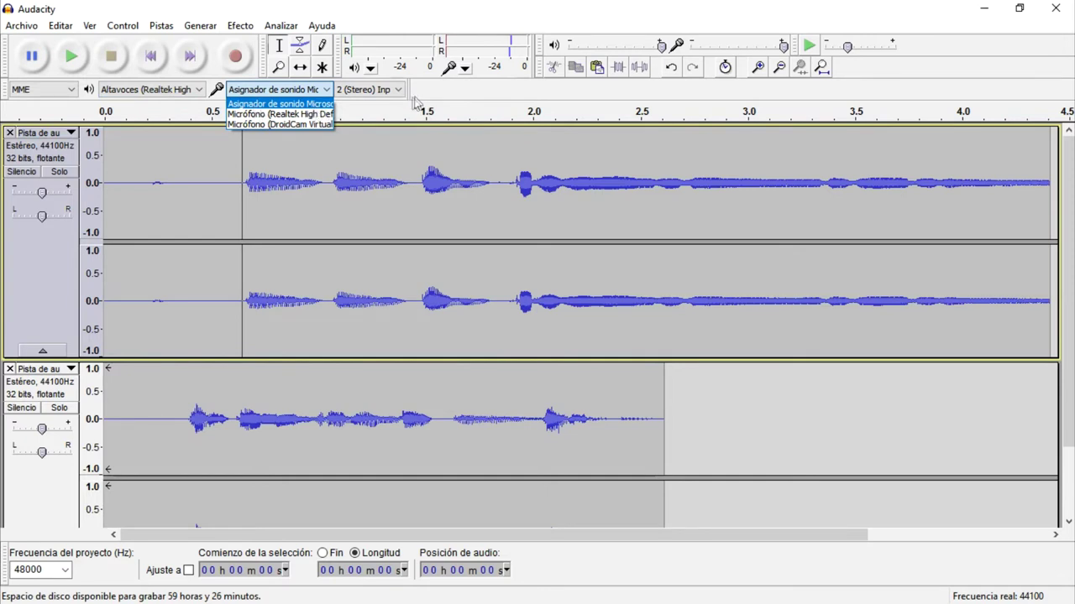
click(448, 98)
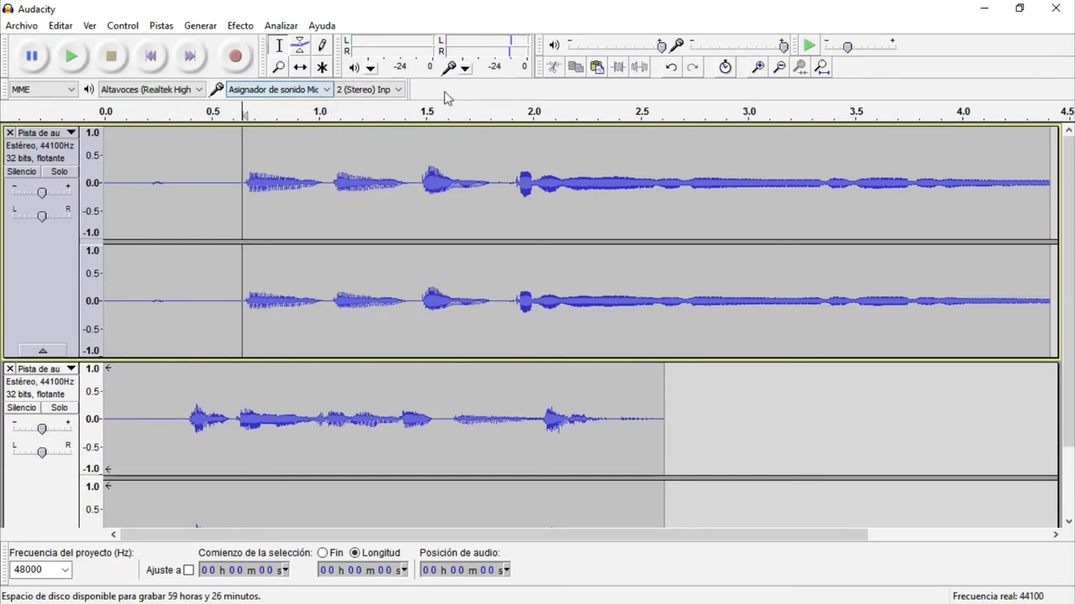
click(398, 92)
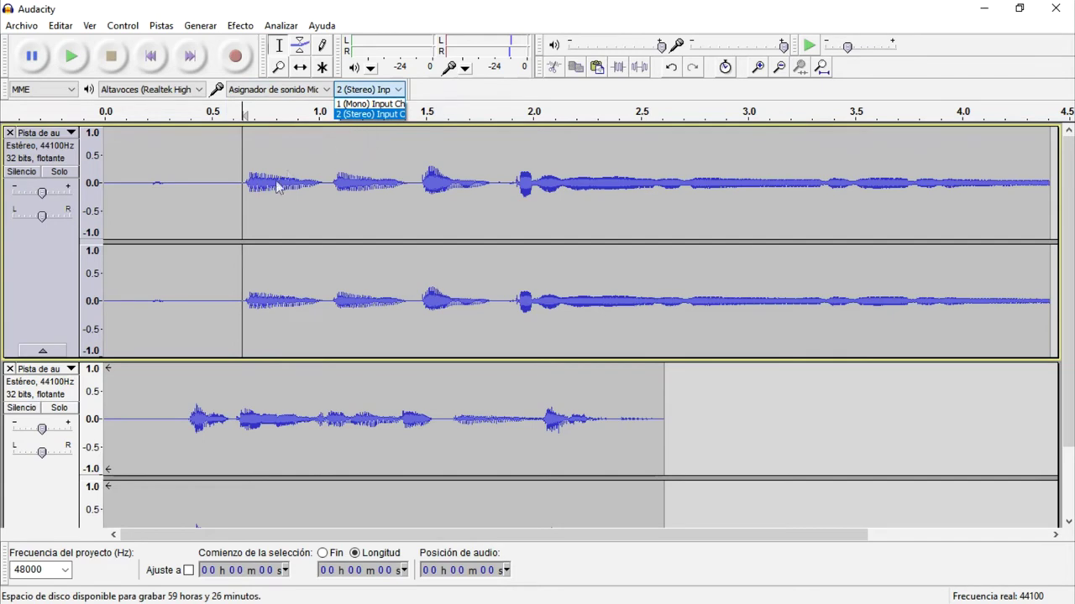
click(253, 191)
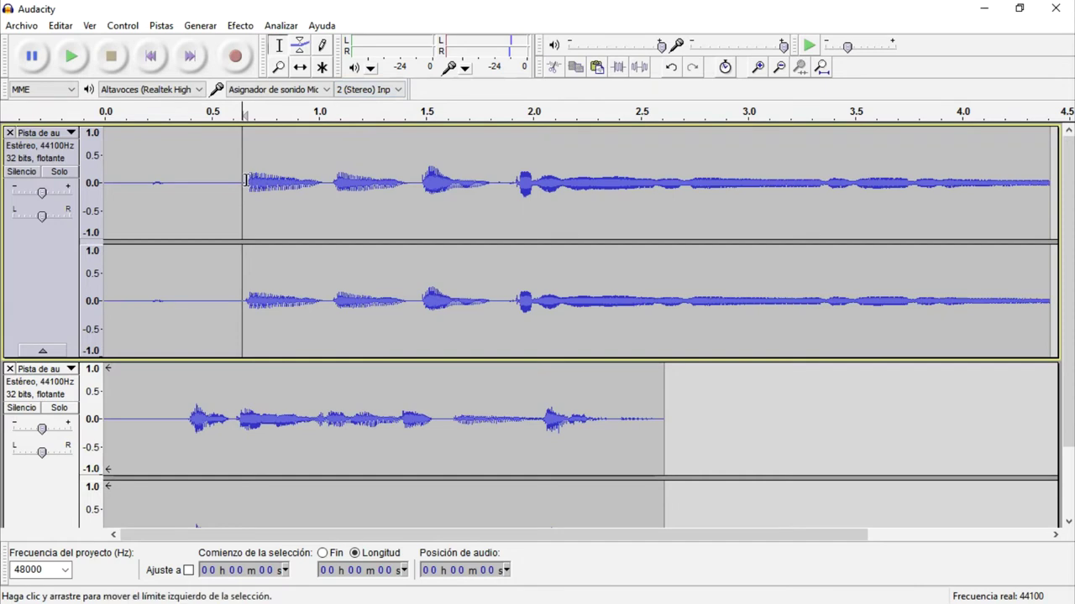
click(736, 185)
click(263, 307)
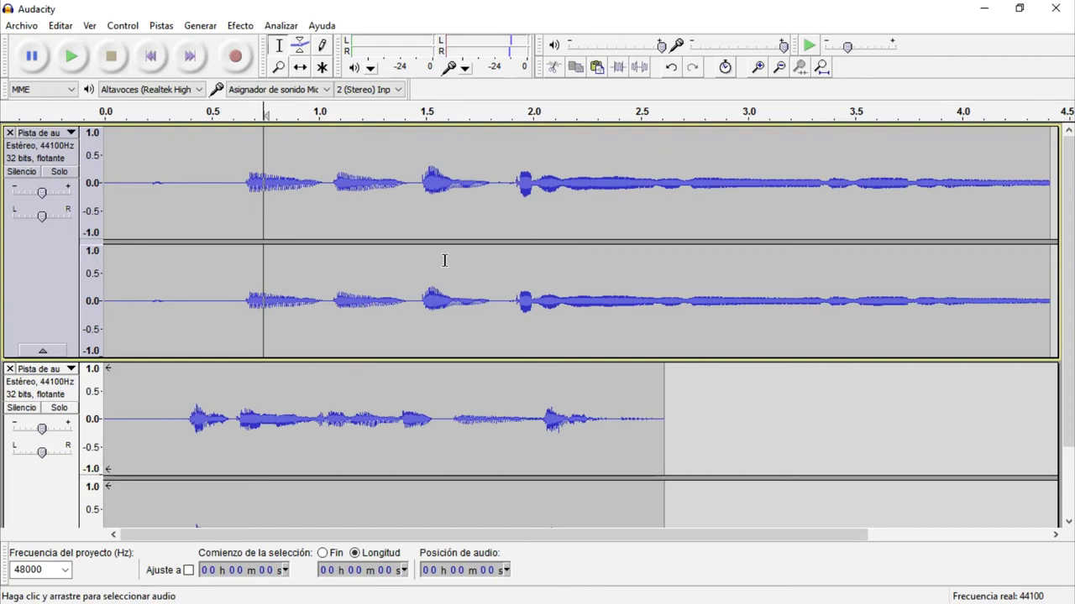
drag(327, 184, 356, 185)
click(406, 185)
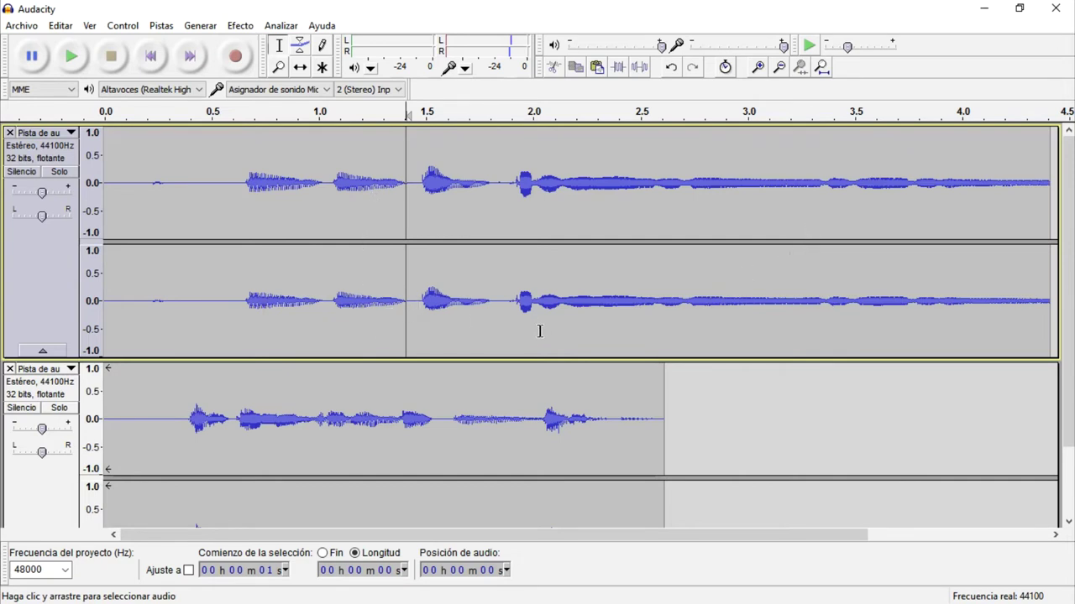
Set the recording channels to 1 (Mono) and mute both existing tracks, with the cursor at the project start.
click(397, 89)
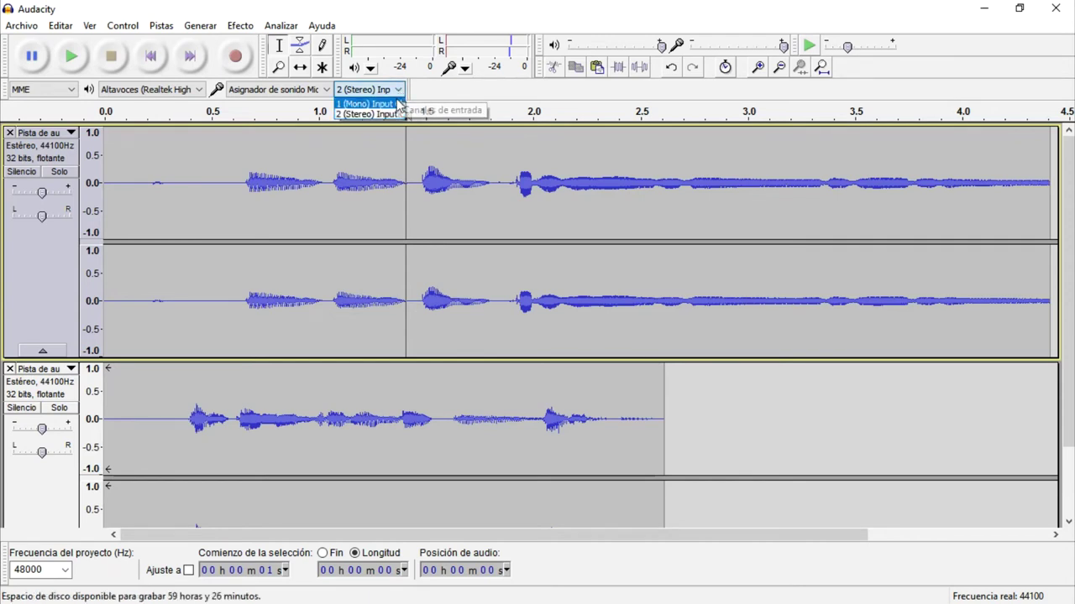
click(400, 104)
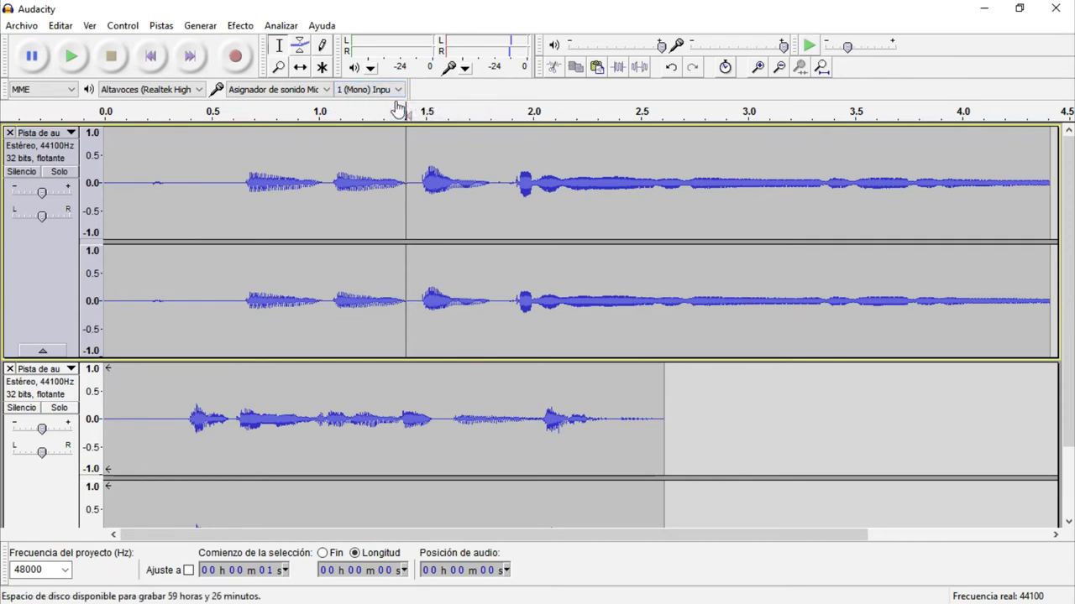
click(152, 56)
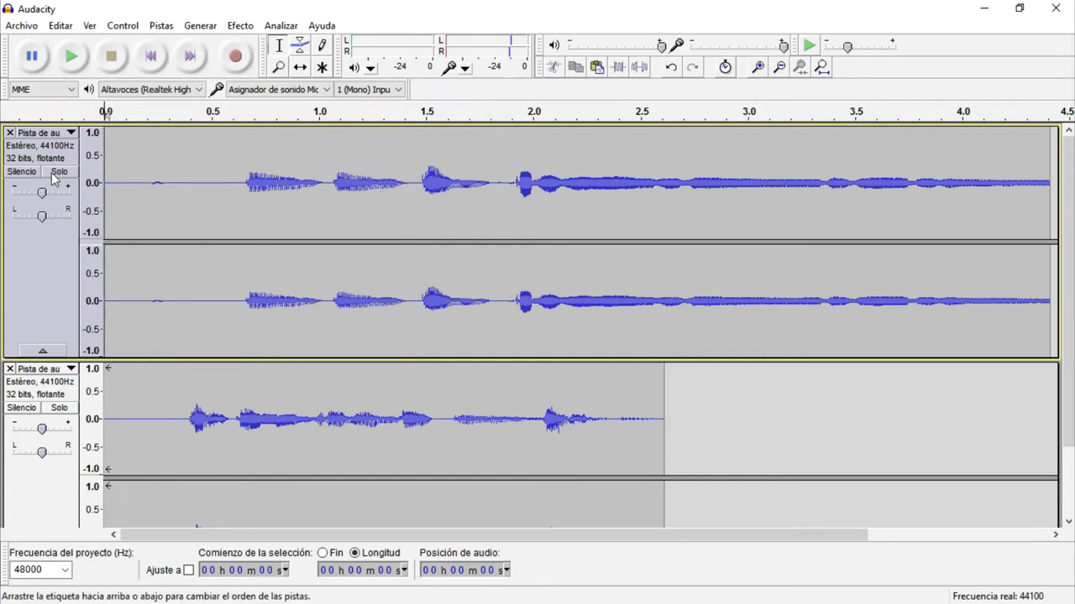
click(22, 173)
click(22, 408)
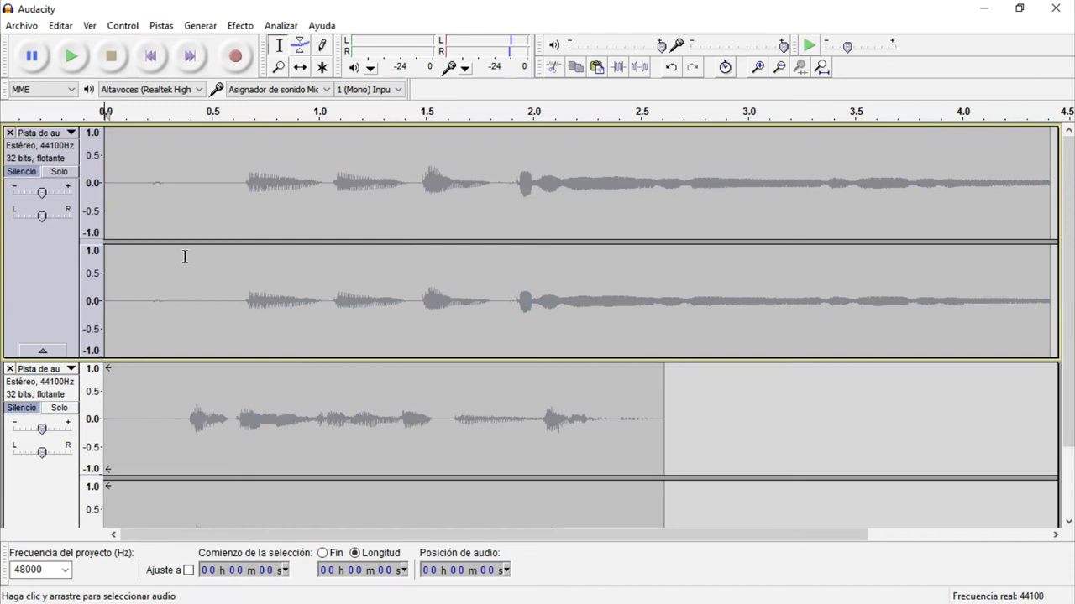
scroll(184, 267, down, 3)
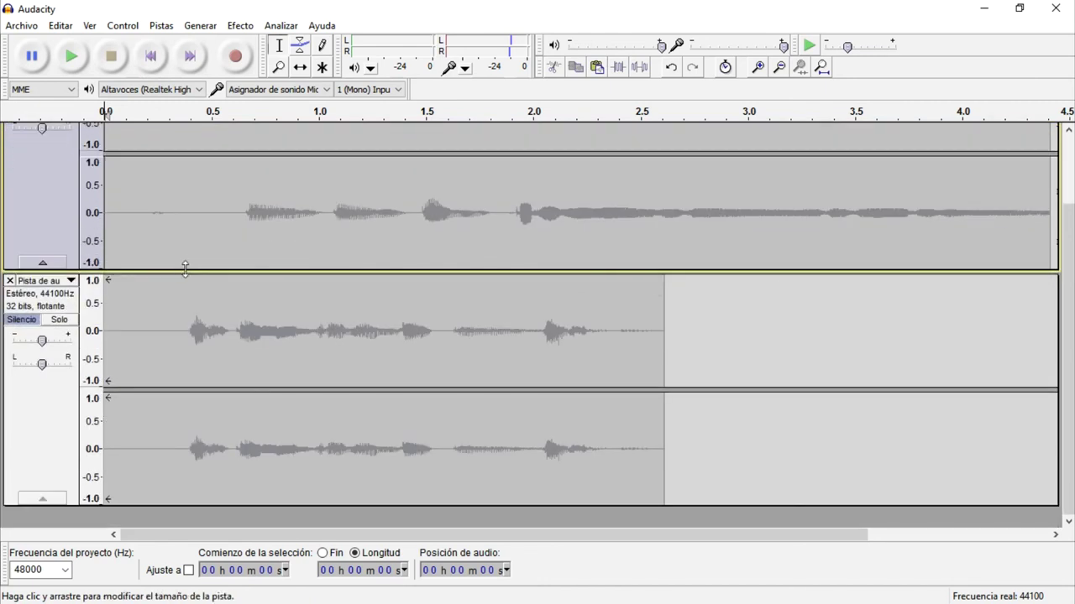
Record a new mono track about 3.4 seconds long and play it back.
click(235, 57)
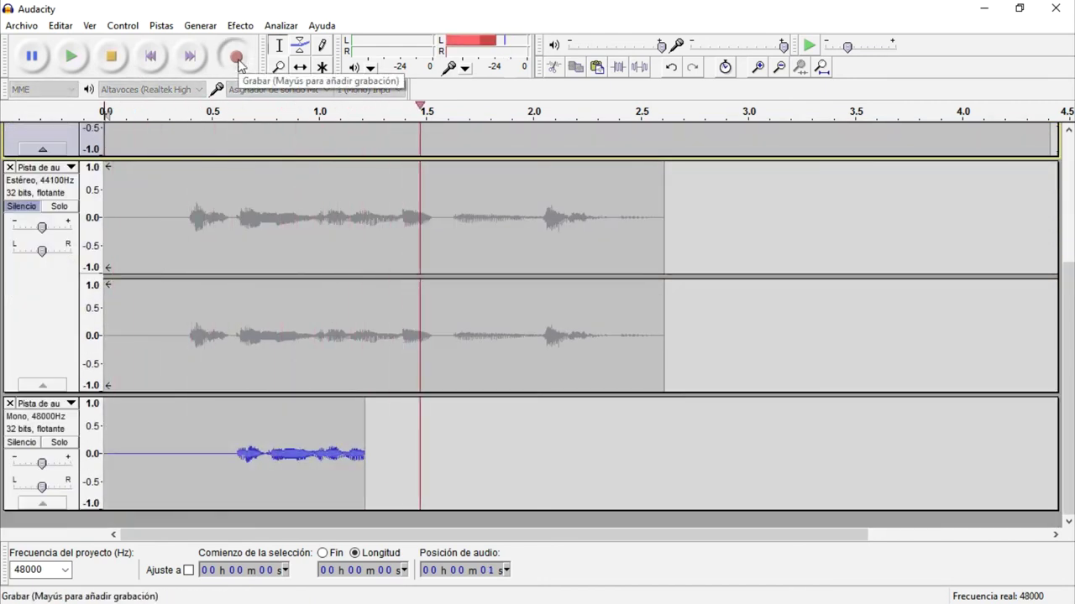
click(111, 56)
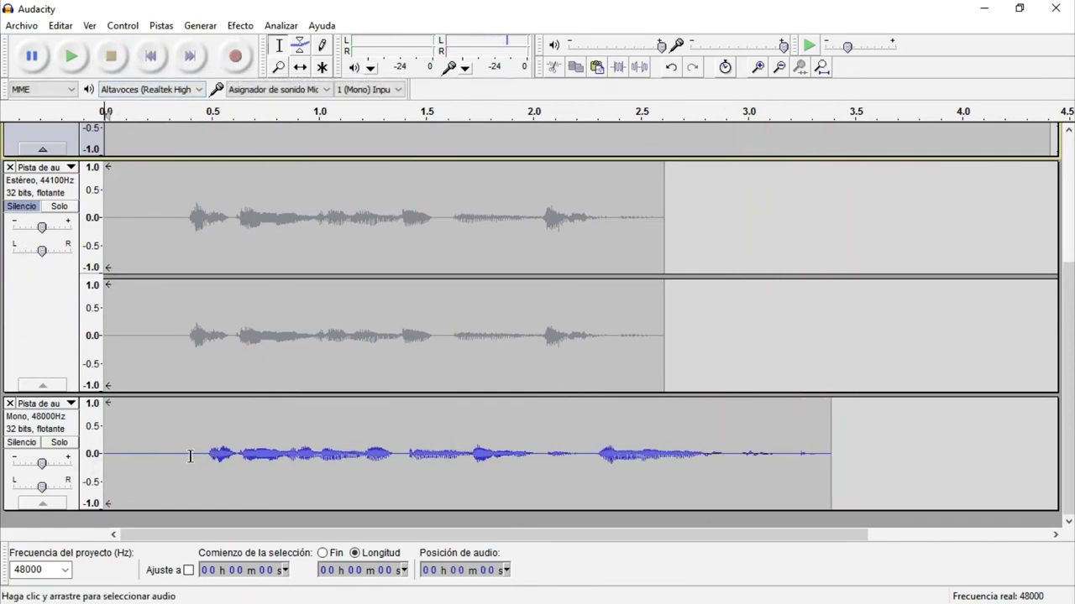
key(space)
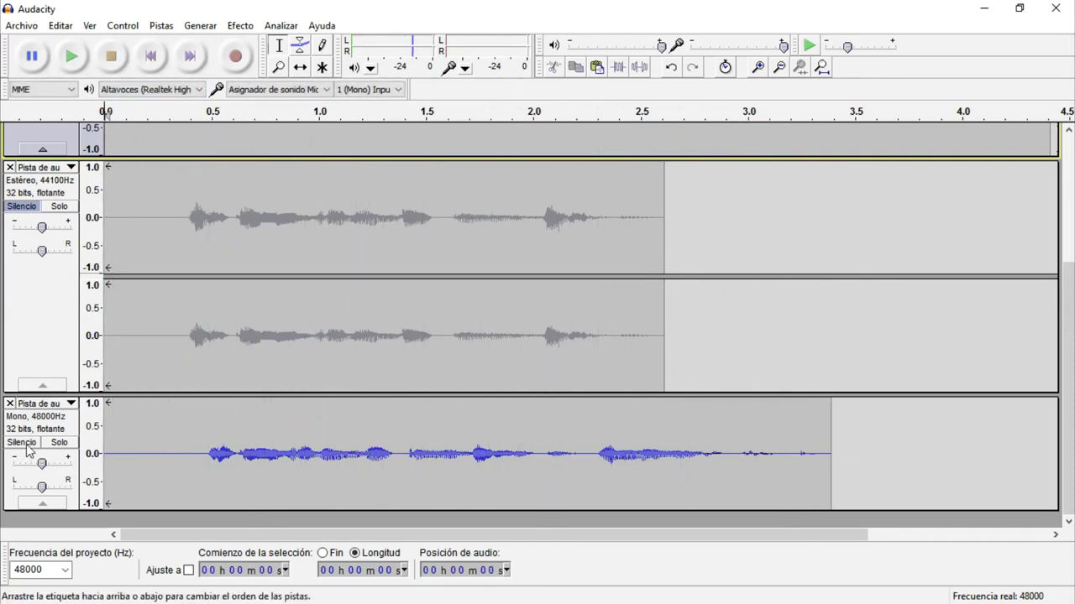
Unmute the shorter stereo track, mute the mono track and play the stereo recording from about 0.4 seconds for comparison.
click(23, 210)
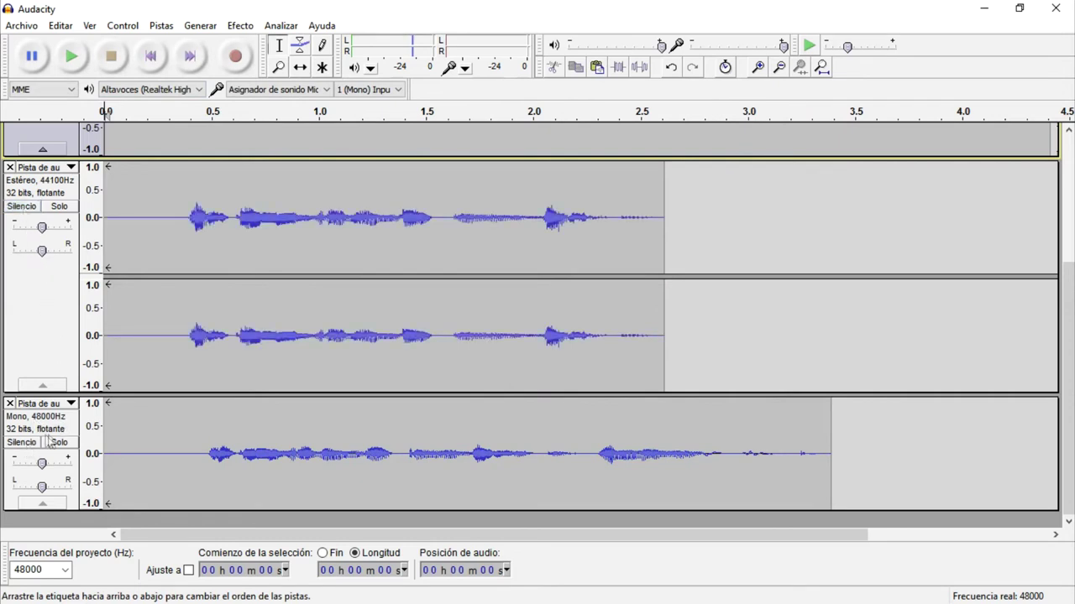
click(23, 443)
click(187, 259)
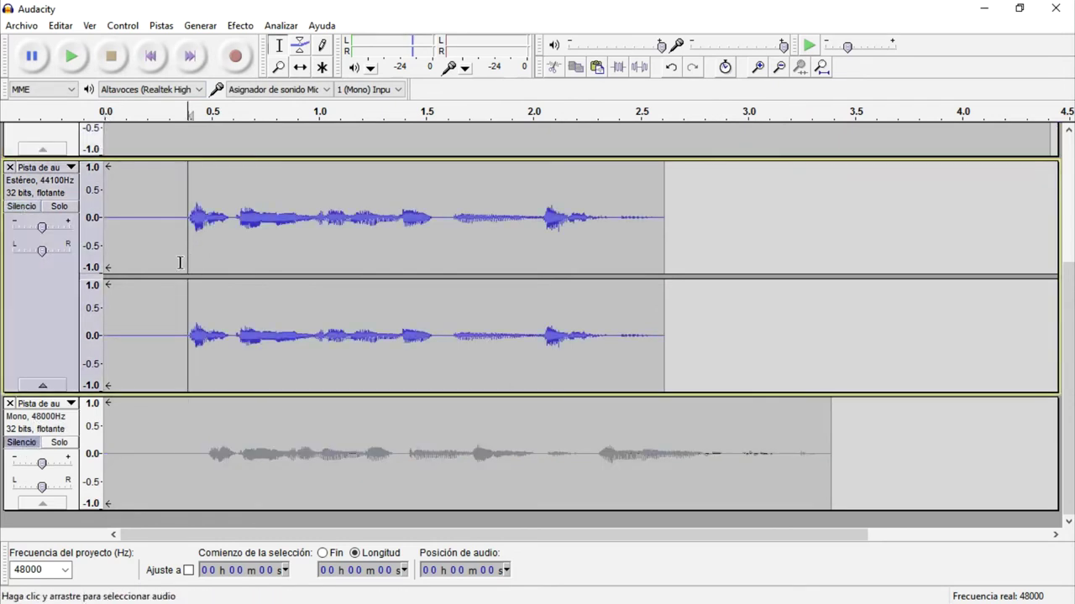
key(space)
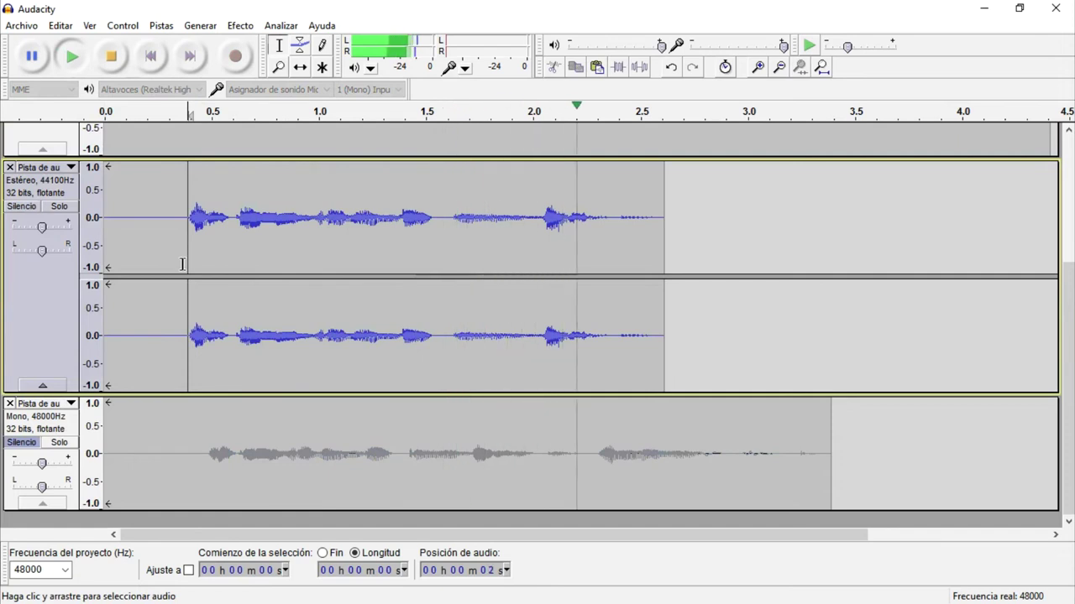
key(space)
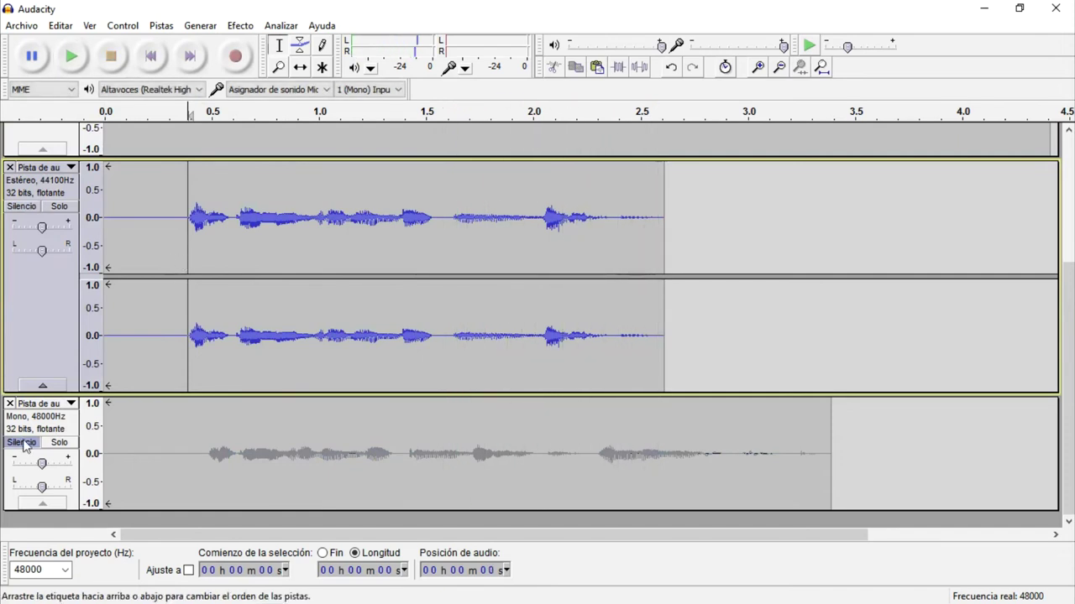
Unmute the mono track and delete it from the project.
click(23, 443)
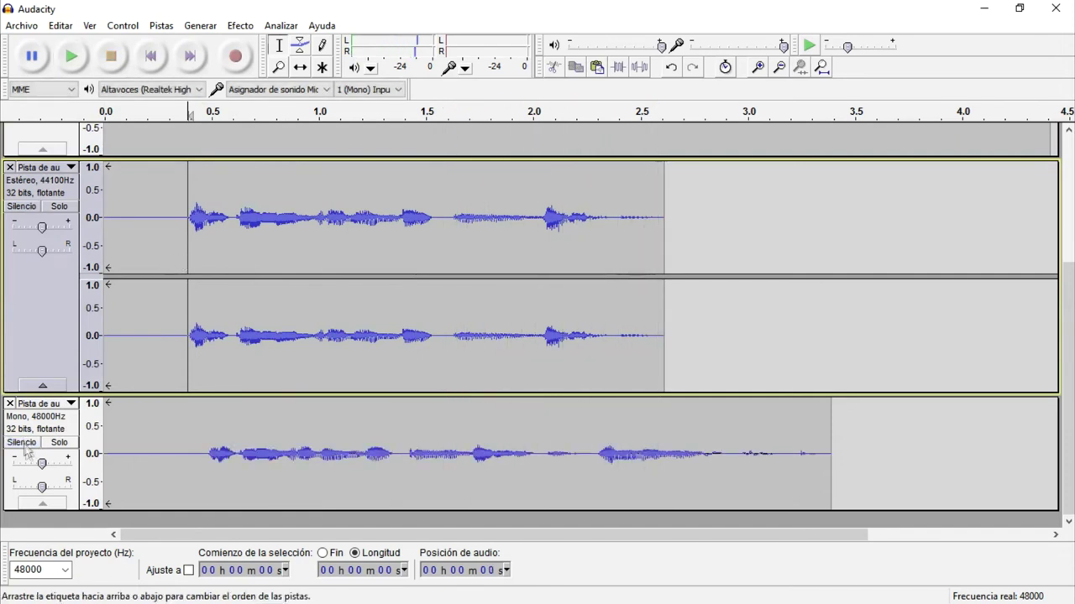
click(11, 405)
scroll(185, 525, up, 2)
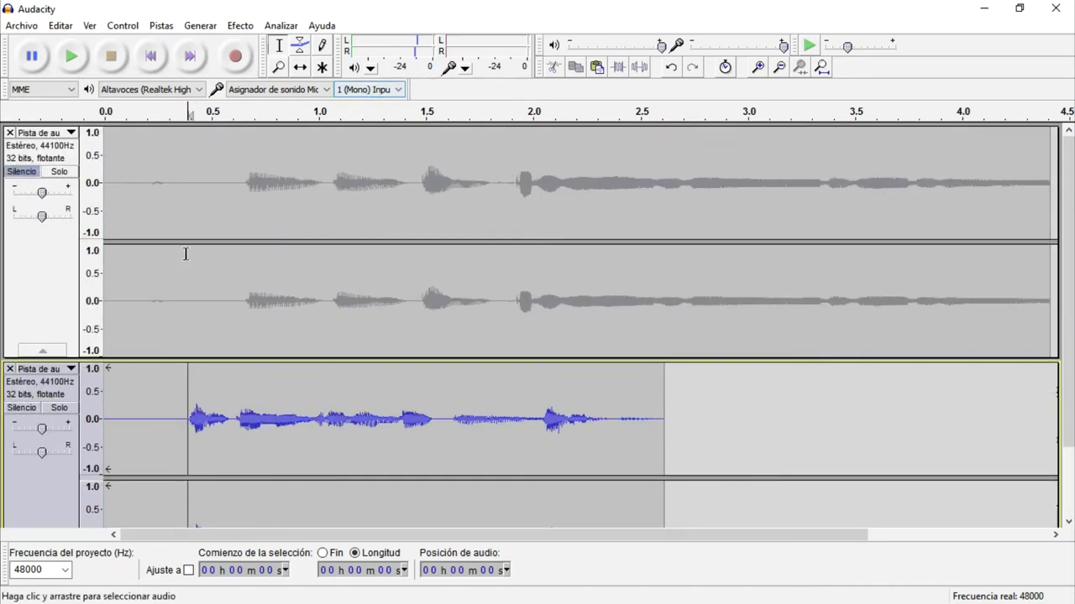
Return the cursor to the project start and mute the shorter stereo track.
click(62, 152)
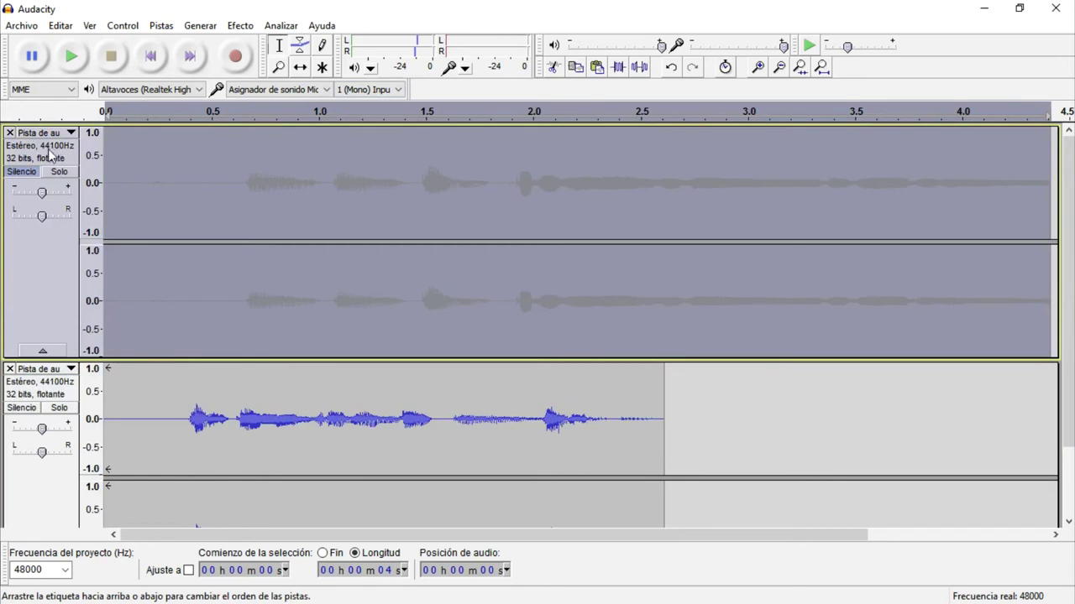
click(149, 61)
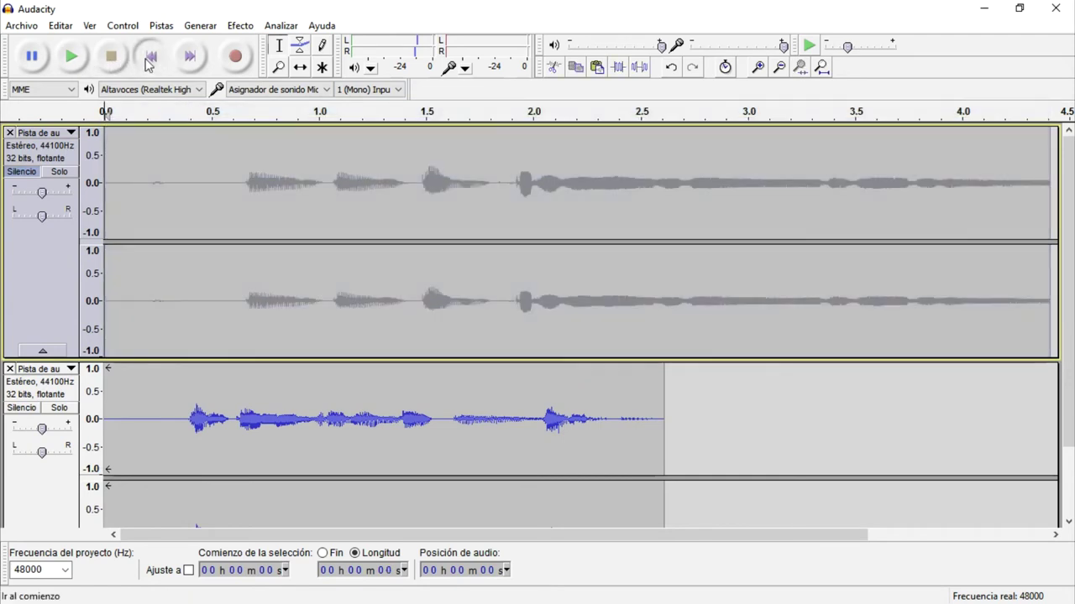
click(28, 409)
scroll(17, 428, down, 3)
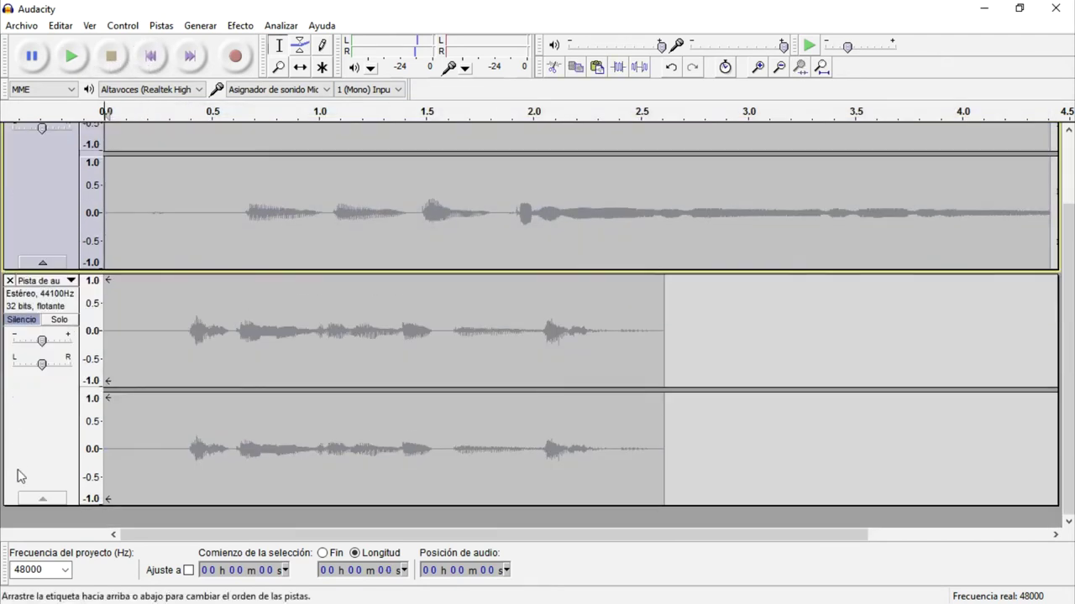
Record another mono track about 2.1 seconds long below the muted stereo tracks.
click(71, 56)
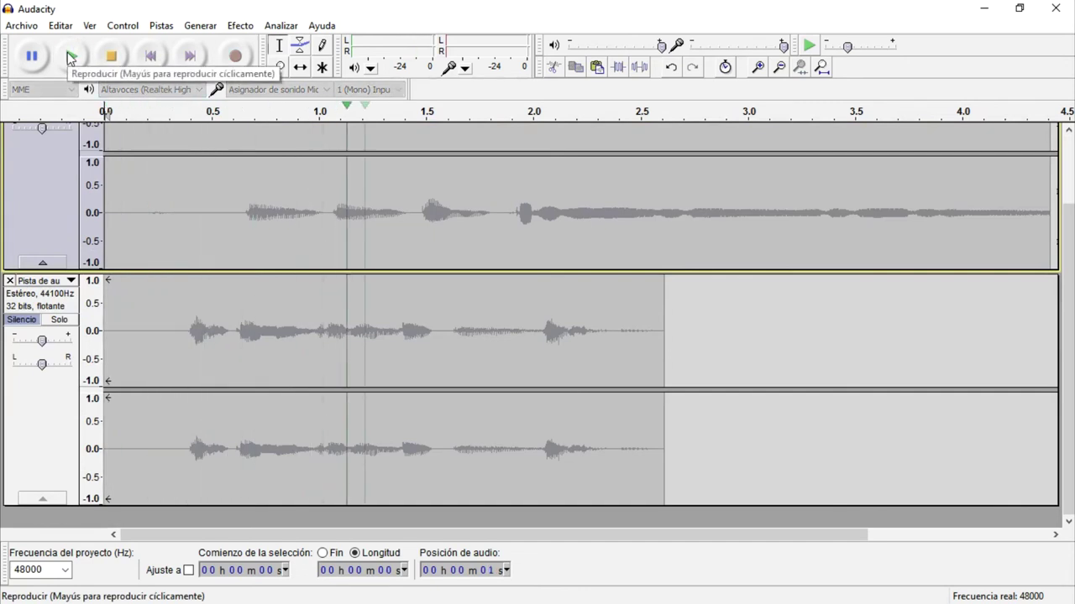
click(110, 56)
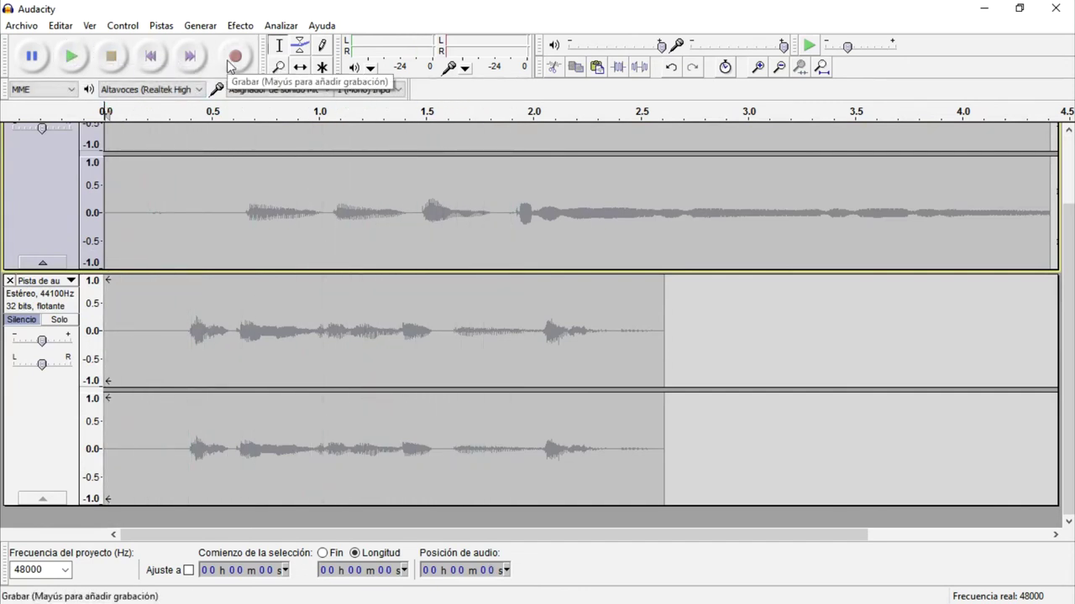
click(227, 67)
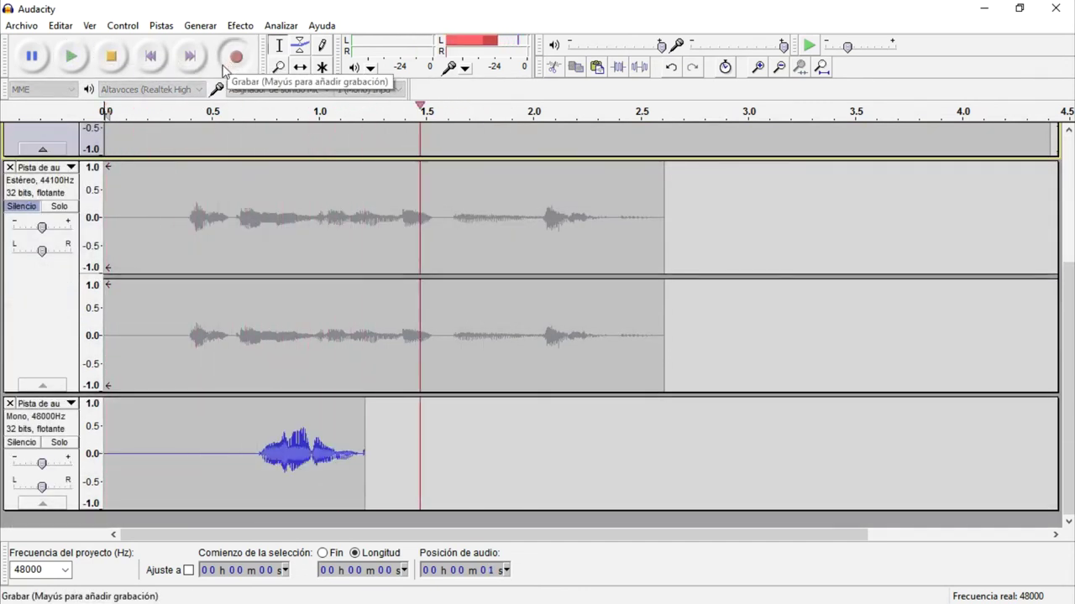
click(110, 56)
Replace the mono track with a new recording about 3.4 seconds long, using 2 (Stereo) as the recording channels.
click(398, 89)
click(374, 114)
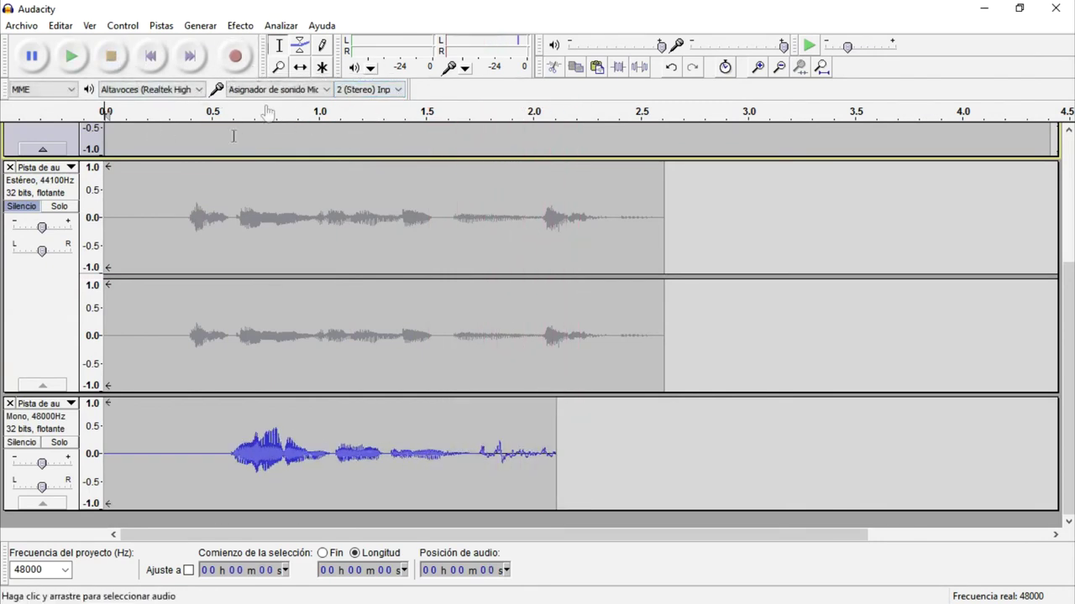
drag(15, 410, 25, 135)
click(235, 56)
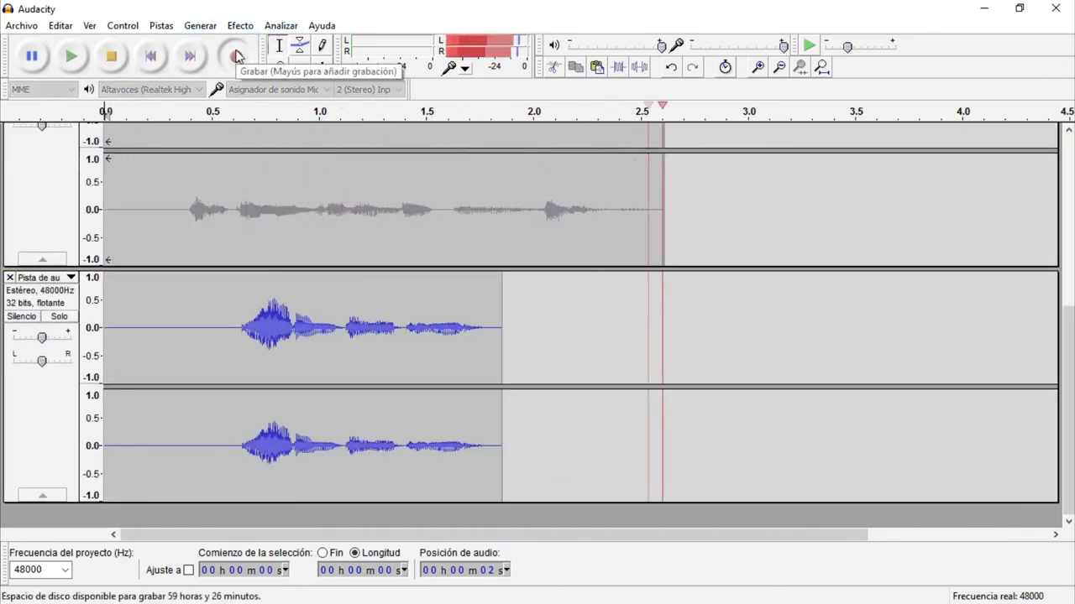
click(111, 56)
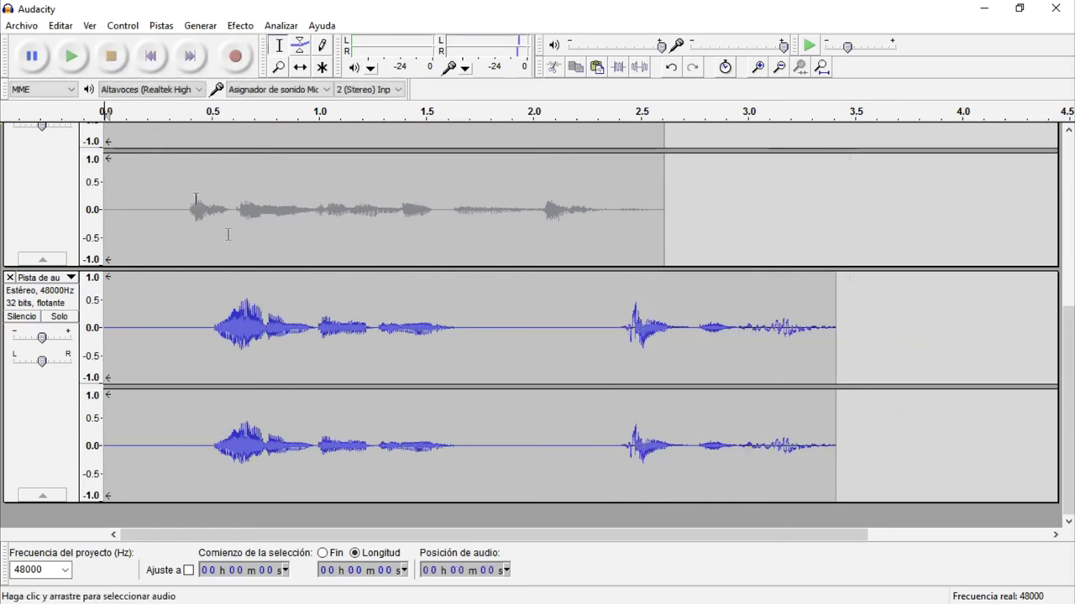
Play the newest stereo track from about 0.5 s and unmute the two older stereo tracks.
click(205, 351)
key(space)
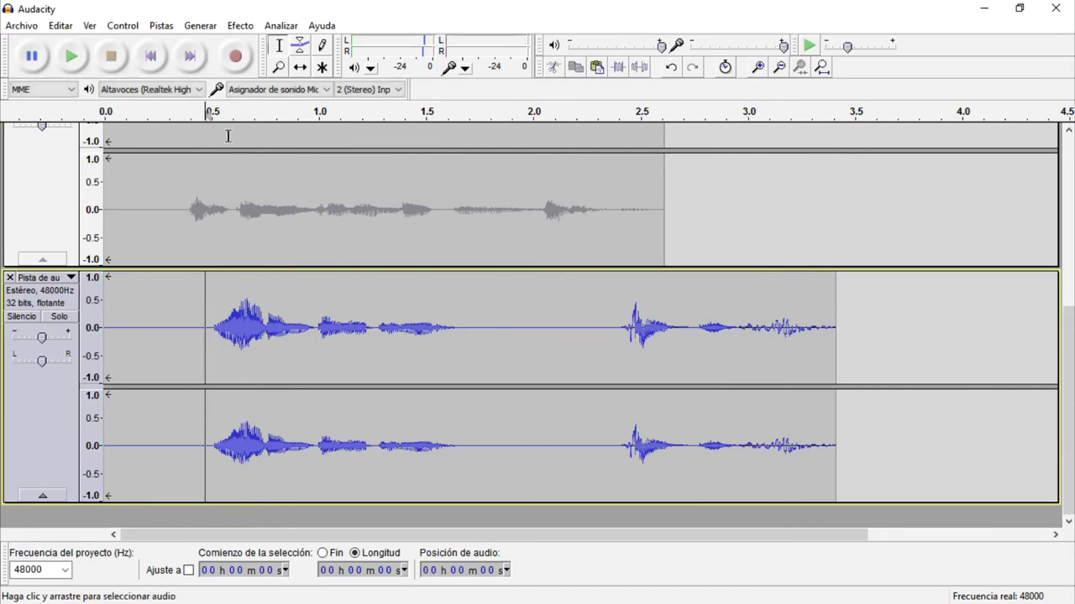
scroll(202, 277, up, 5)
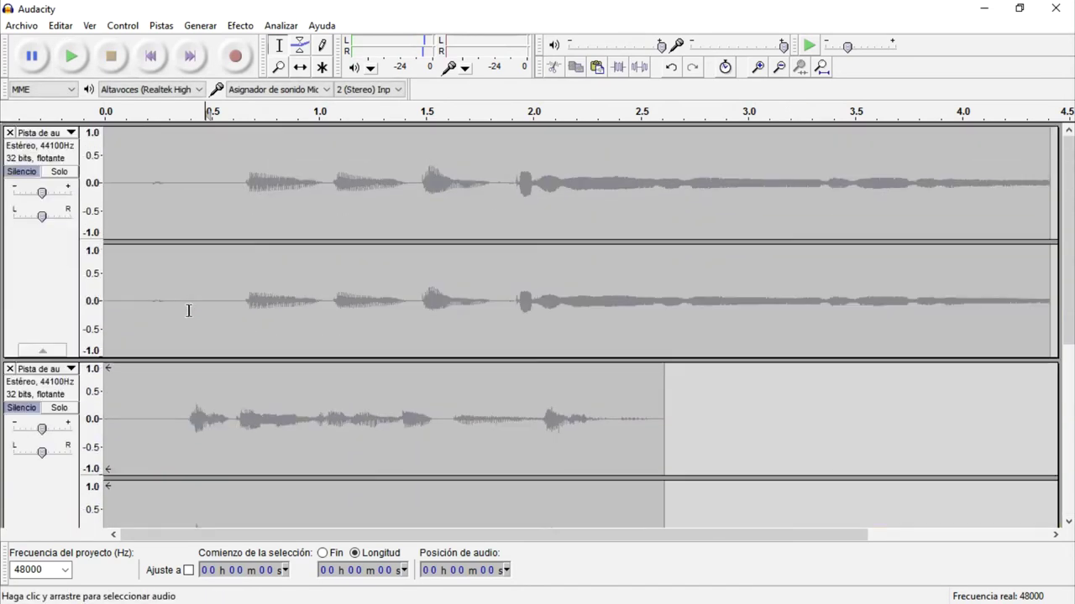
click(26, 173)
click(16, 407)
scroll(17, 407, down, 3)
scroll(18, 448, up, 3)
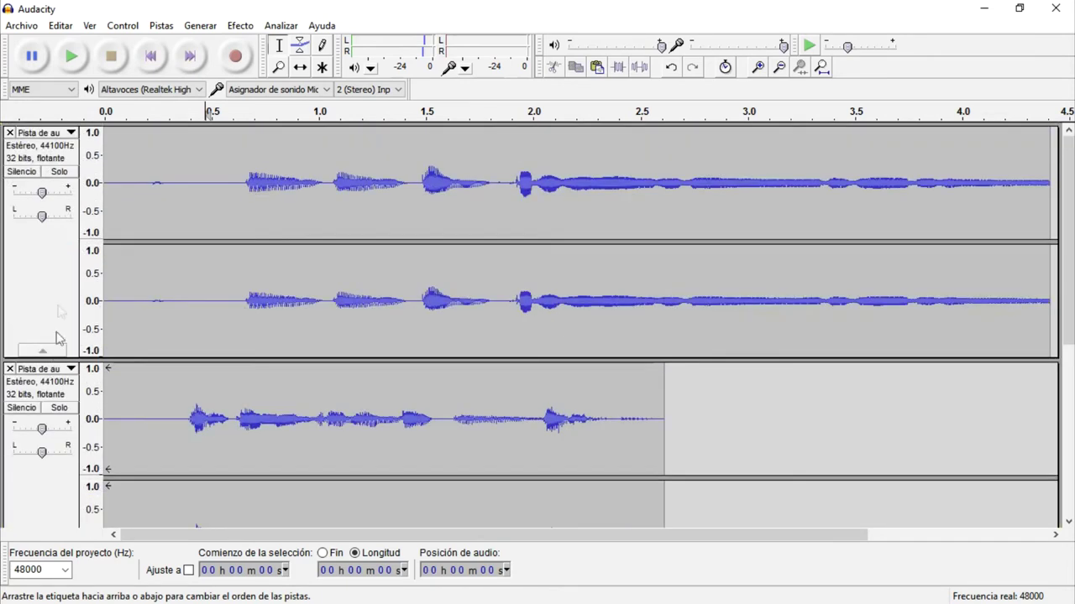
Solo the first stereo track and play it from about 0.6 s.
click(58, 172)
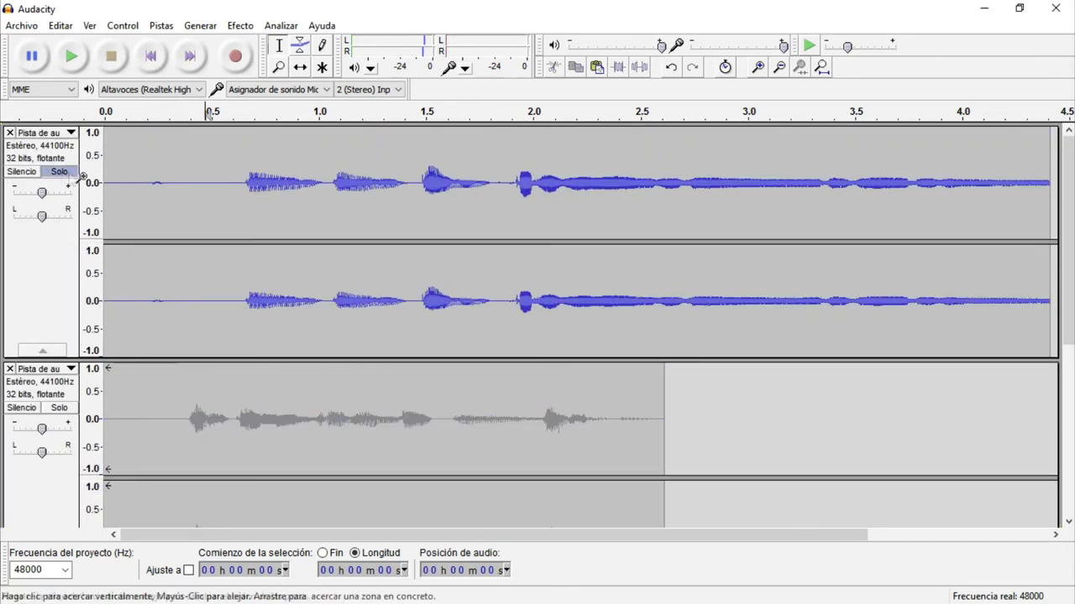
click(228, 199)
key(space)
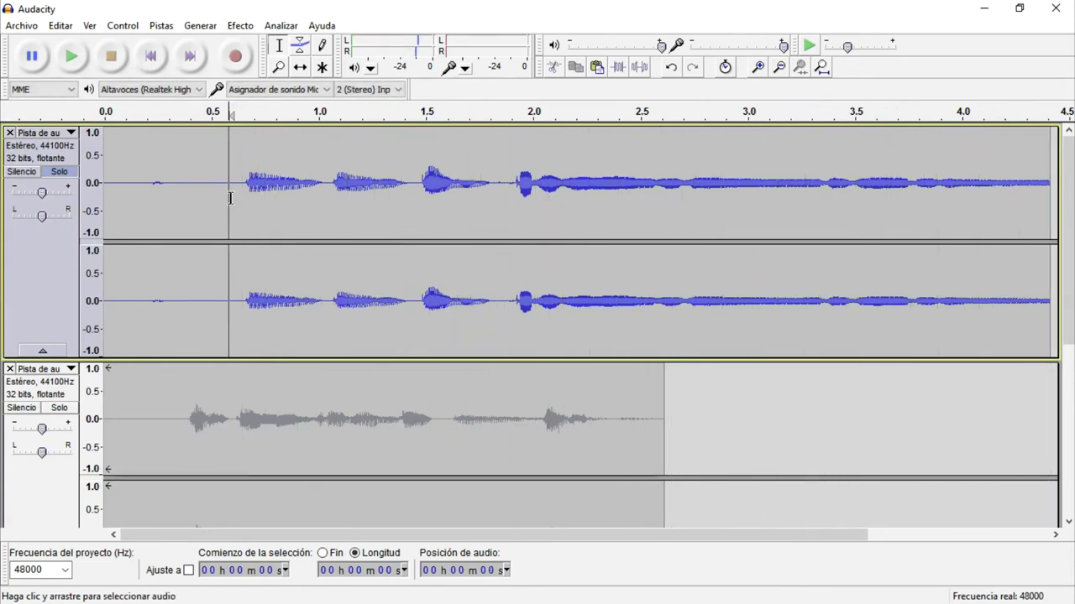
Switch the first track from solo to muted and play the other tracks from about 0.4 s.
click(58, 171)
click(23, 173)
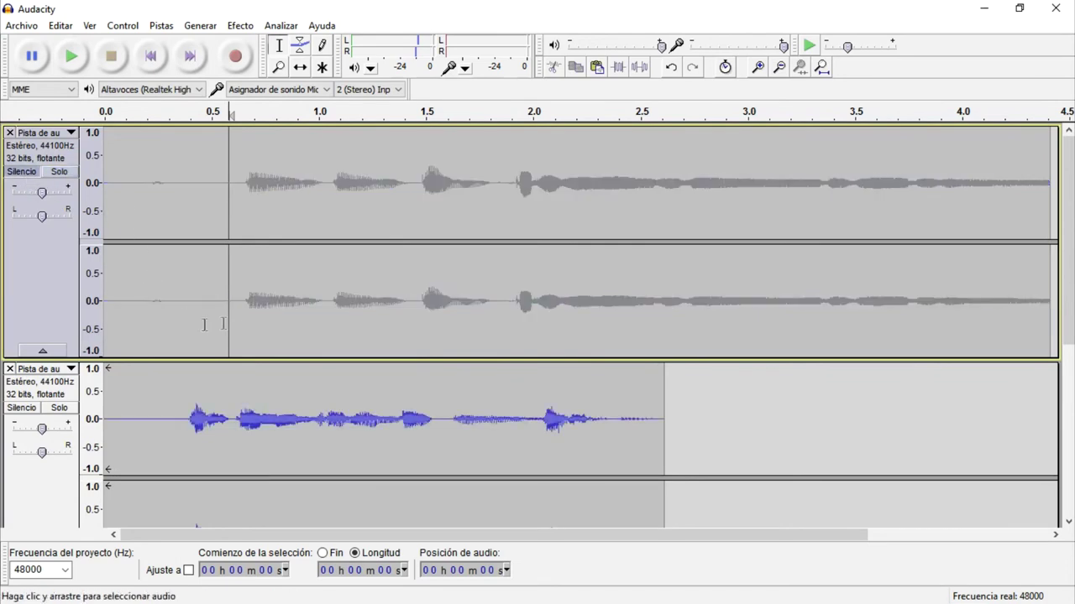
scroll(205, 325, down, 4)
click(183, 252)
key(space)
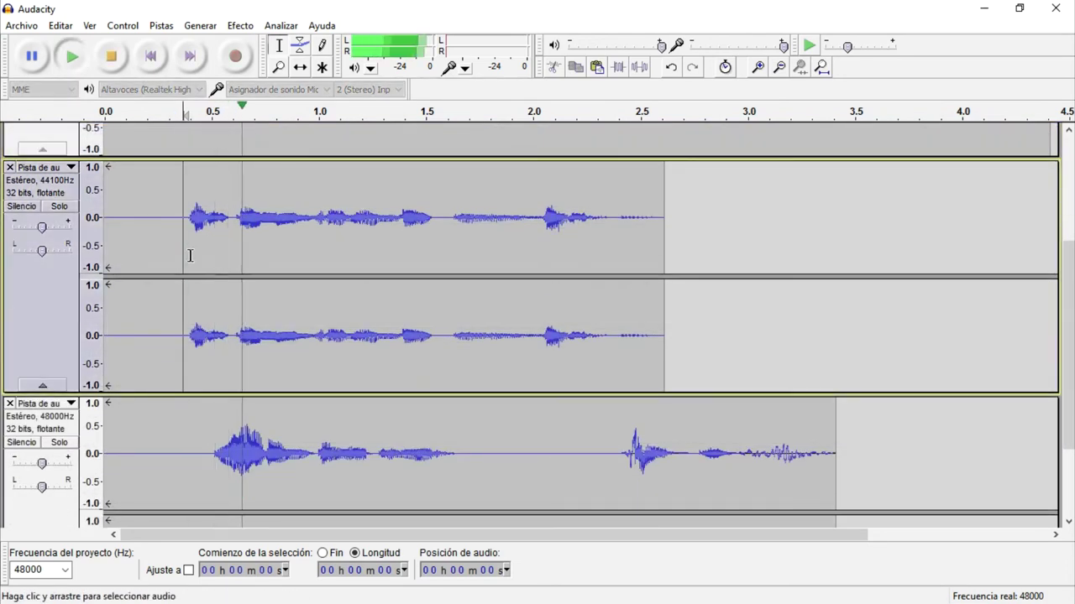
key(space)
Unmute the first stereo track and set it to solo.
scroll(193, 258, up, 4)
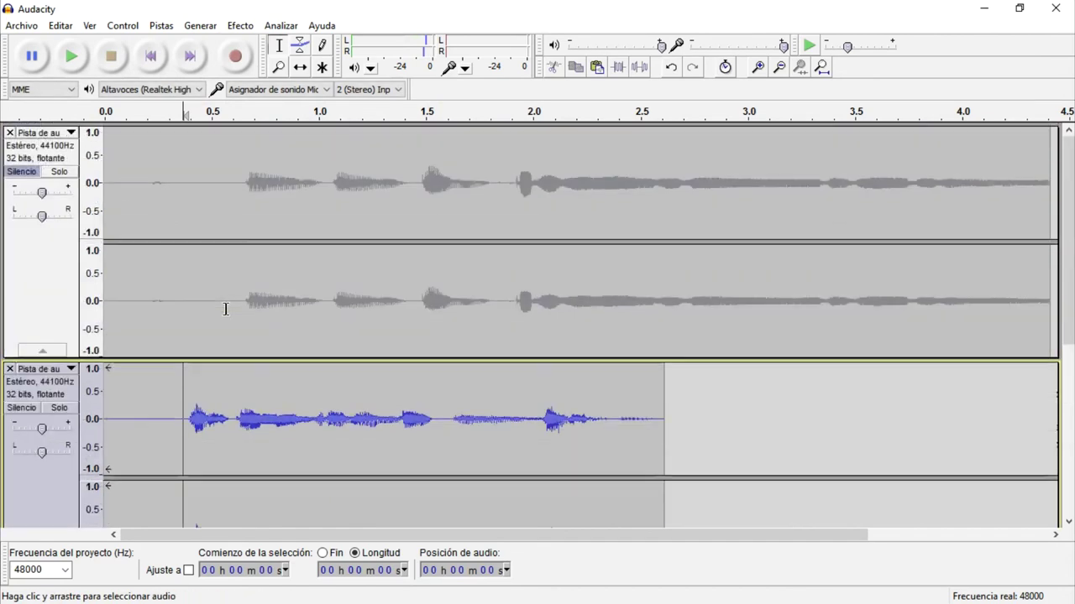
double_click(42, 193)
click(231, 206)
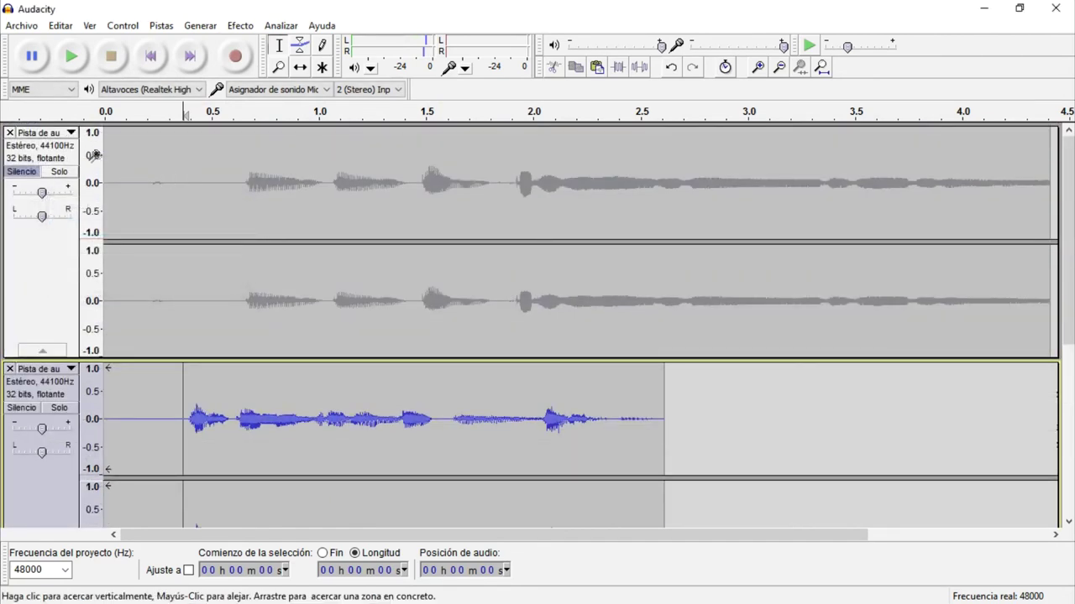
click(23, 172)
click(60, 174)
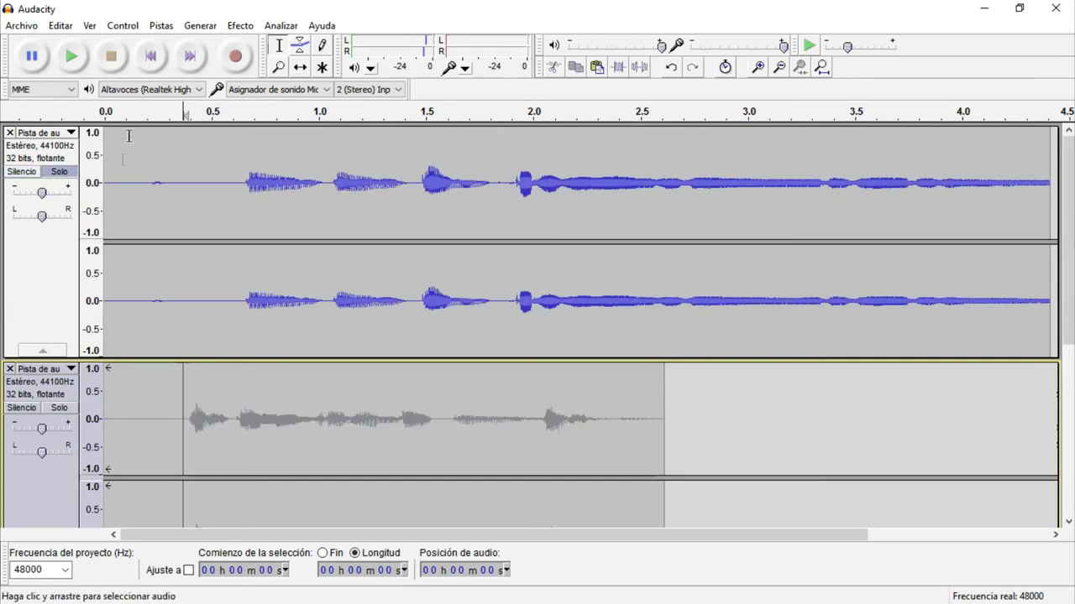
Play the soloed first track and lower its gain slightly during playback.
click(72, 56)
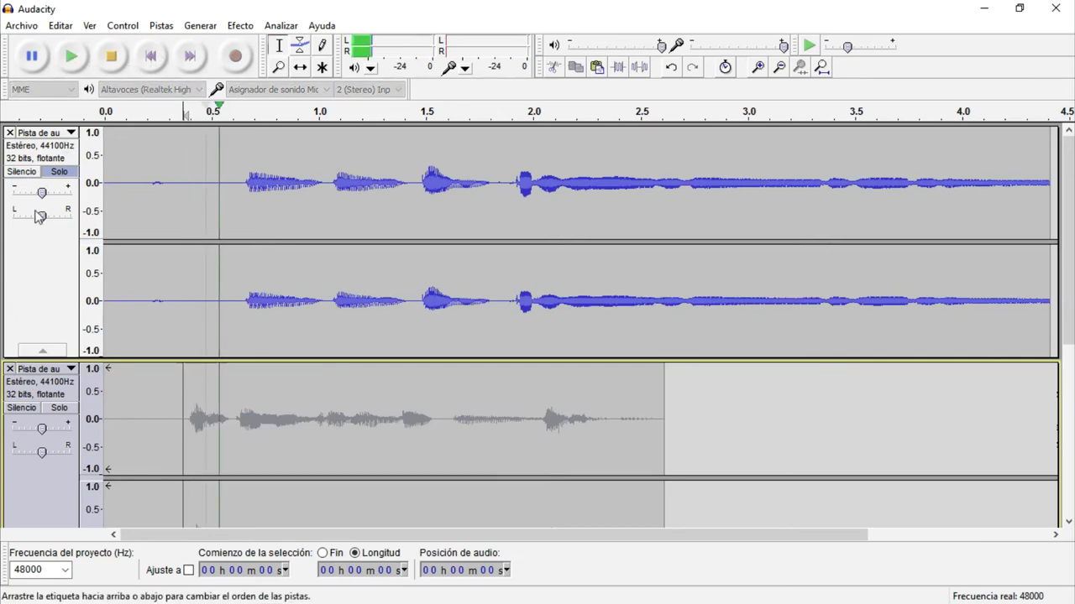
mouse_move(42, 192)
mouse_down()
mouse_move(78, 196)
mouse_move(30, 193)
mouse_move(40, 193)
mouse_up()
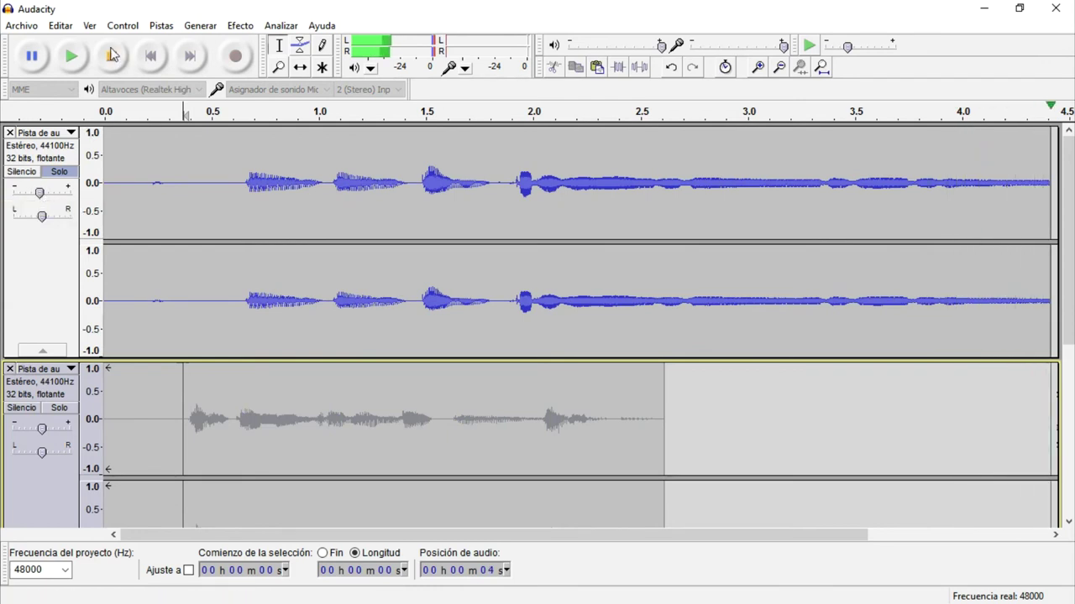
click(111, 56)
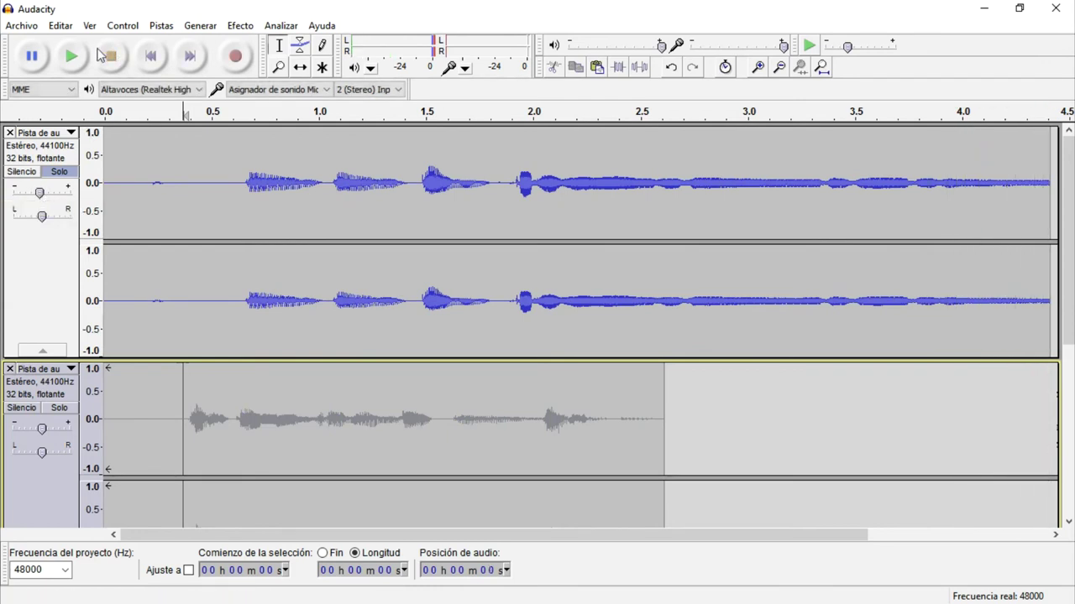
Reset the first track's gain to 0.
double_click(39, 193)
text(0)
key(Return)
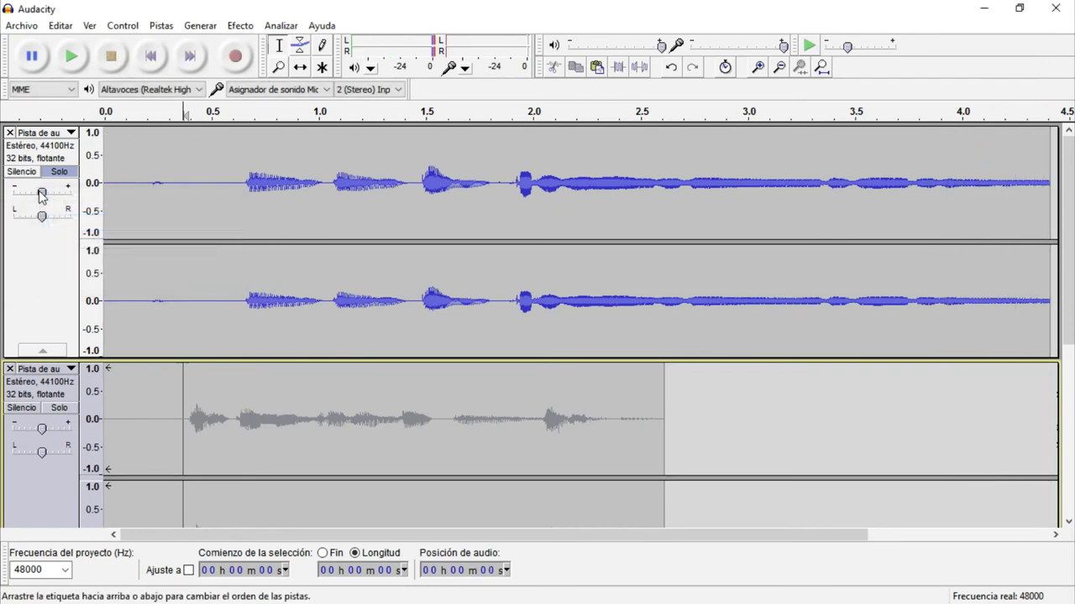
Try gain values of -5 and +5 for the first track without applying either.
double_click(40, 193)
text(-5)
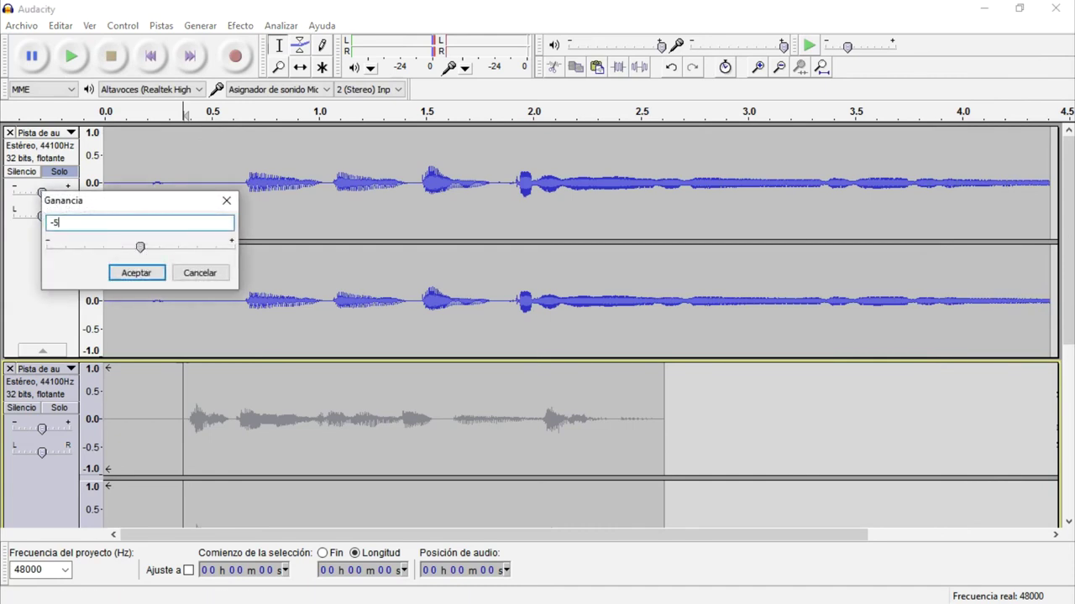
key(BackSpace)
key(BackSpace)
text(+)
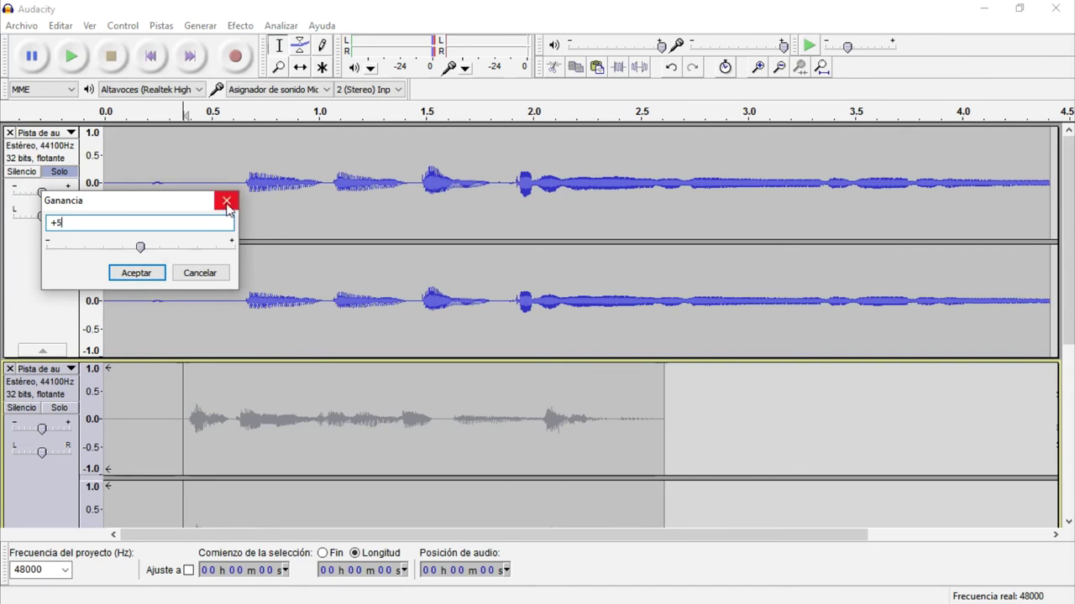
key(BackSpace)
key(BackSpace)
click(177, 275)
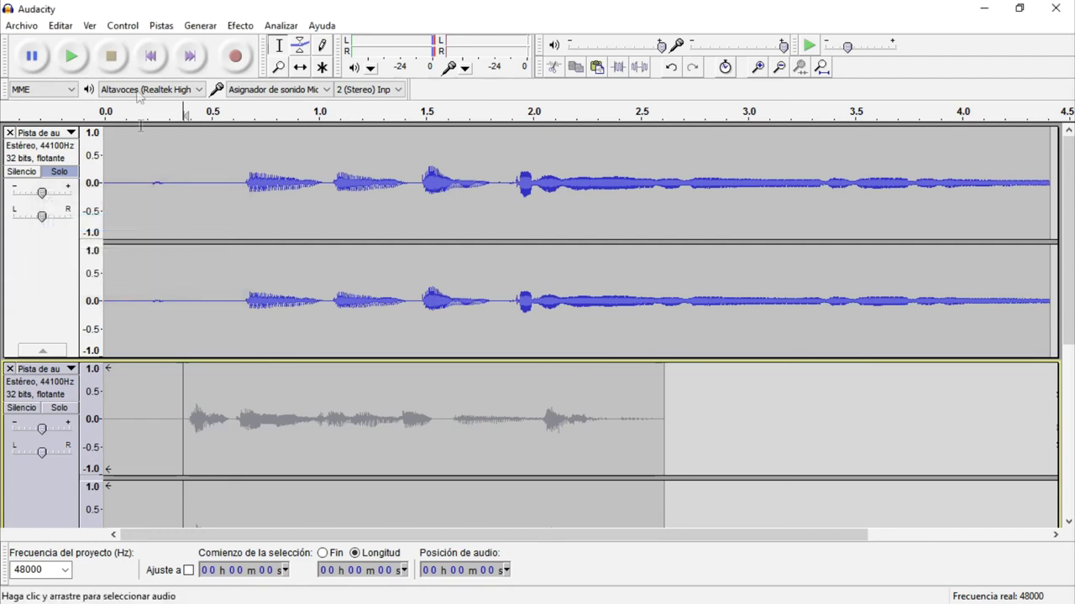
Pan the first track fully right and play it unsoloed with the other tracks from the project start.
click(150, 62)
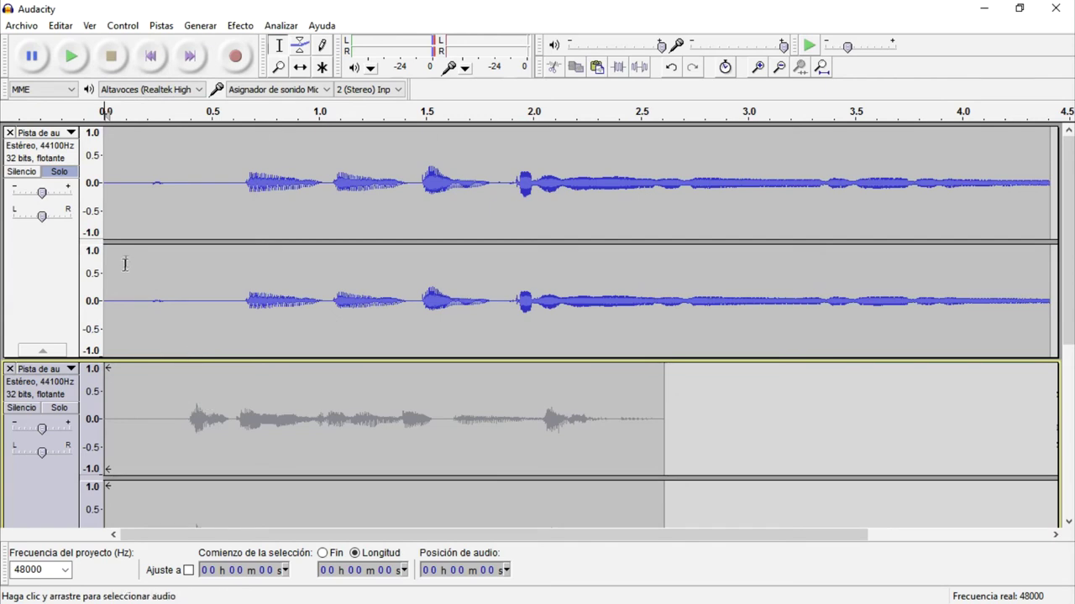
click(68, 174)
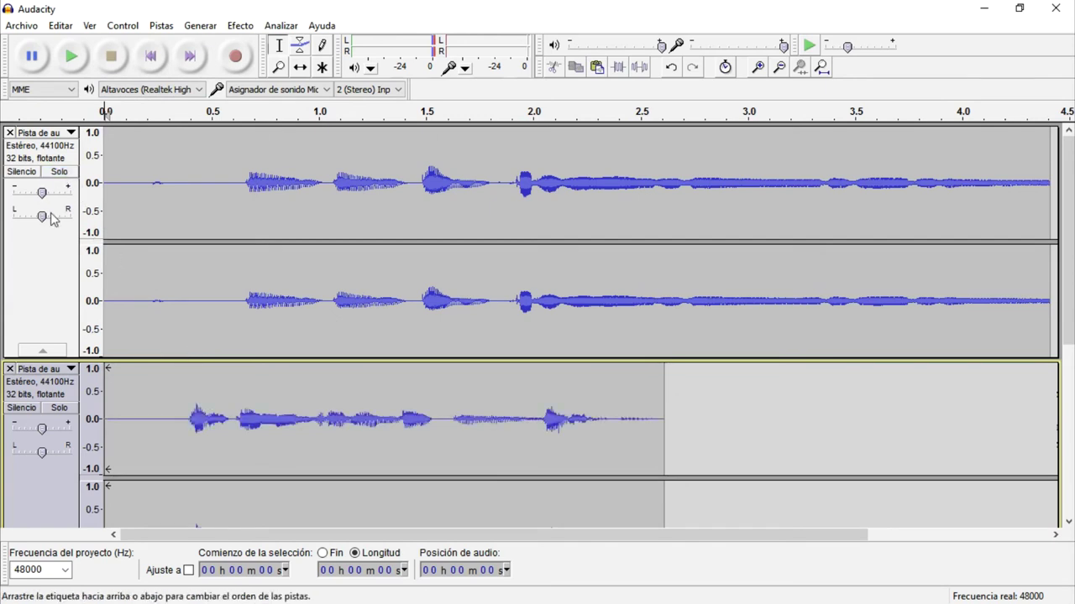
drag(40, 216, 70, 216)
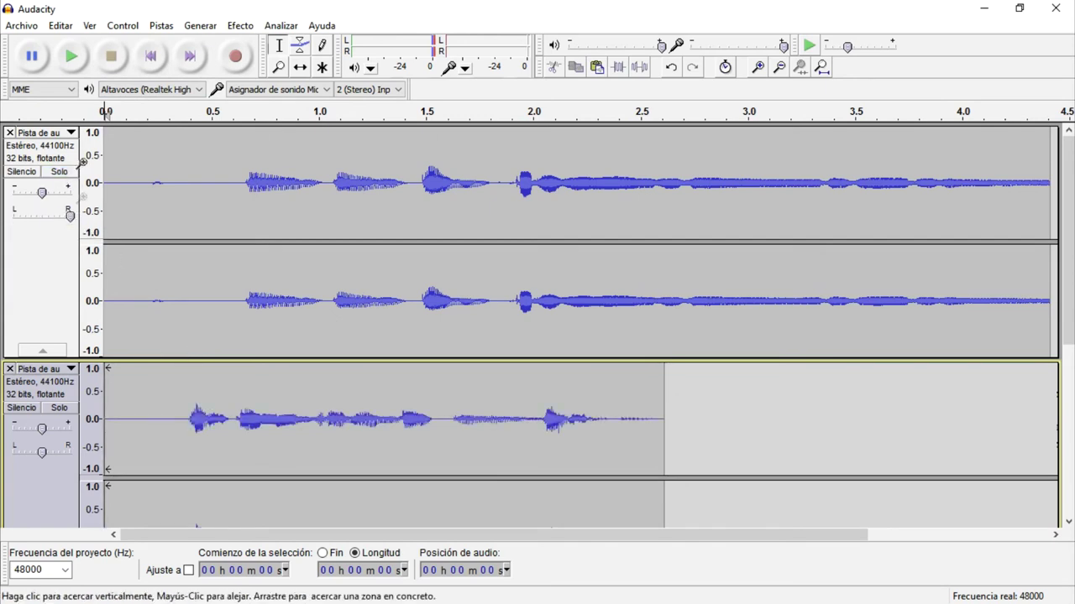
click(77, 62)
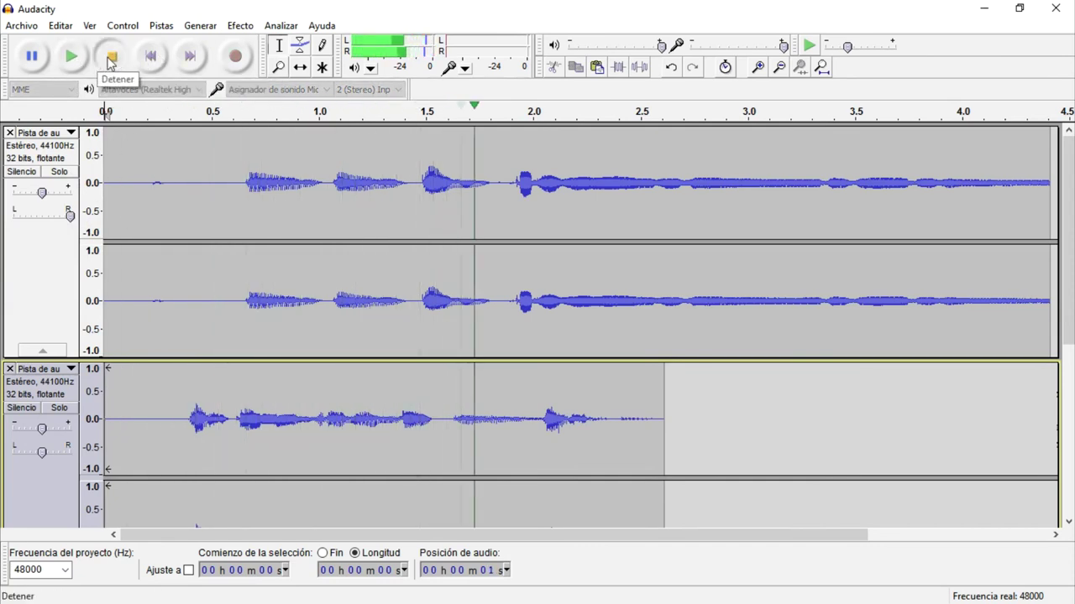
click(110, 56)
Solo the first track and play a short part of it panned fully right.
click(59, 172)
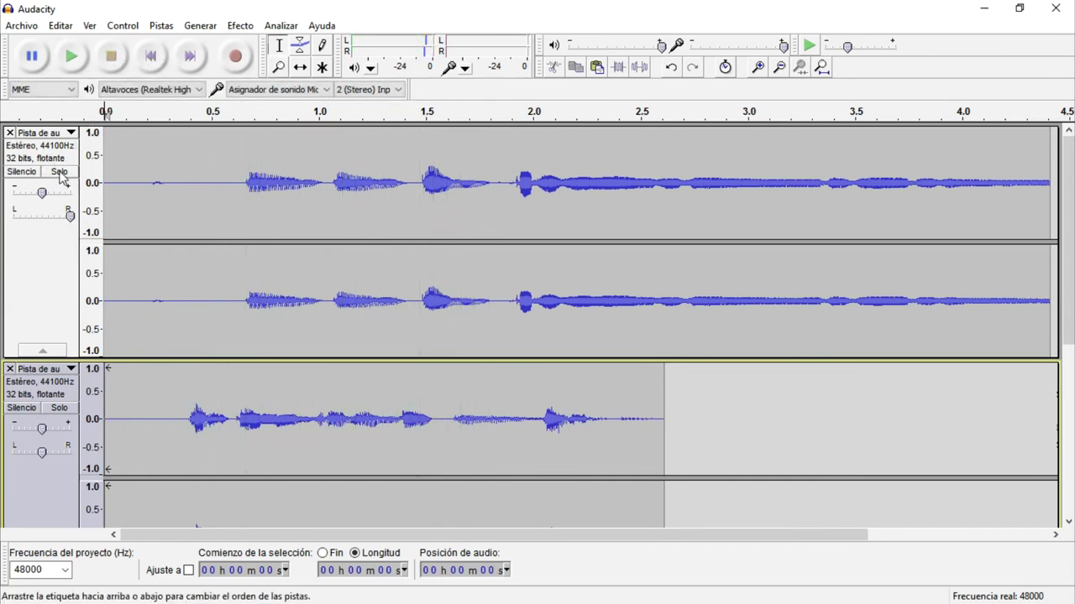
click(77, 57)
click(113, 57)
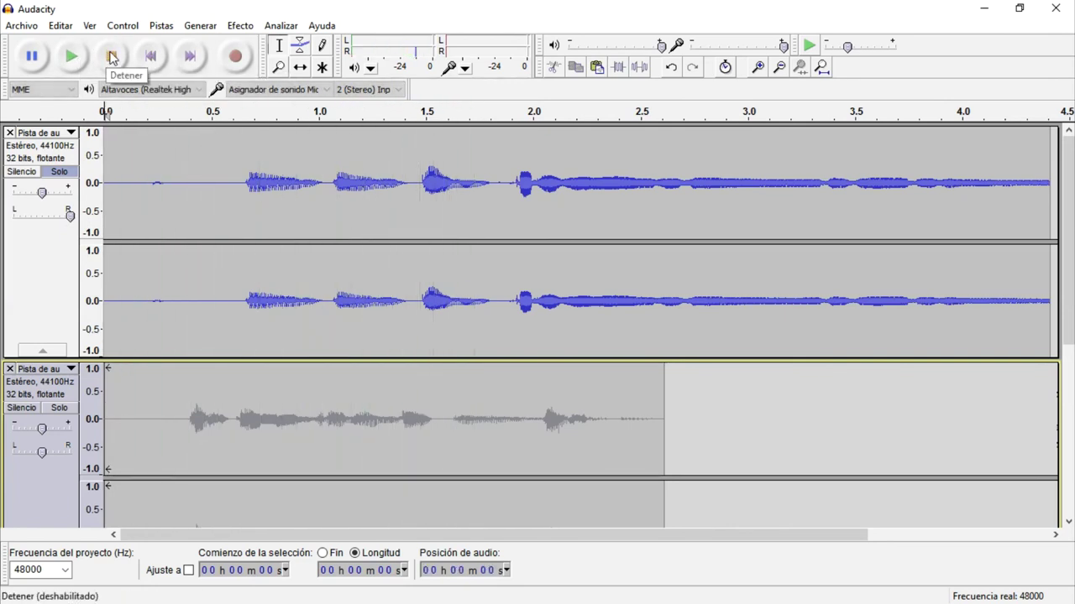
Pan the soloed first track 100% left and play it briefly from the project start.
drag(70, 216, 13, 217)
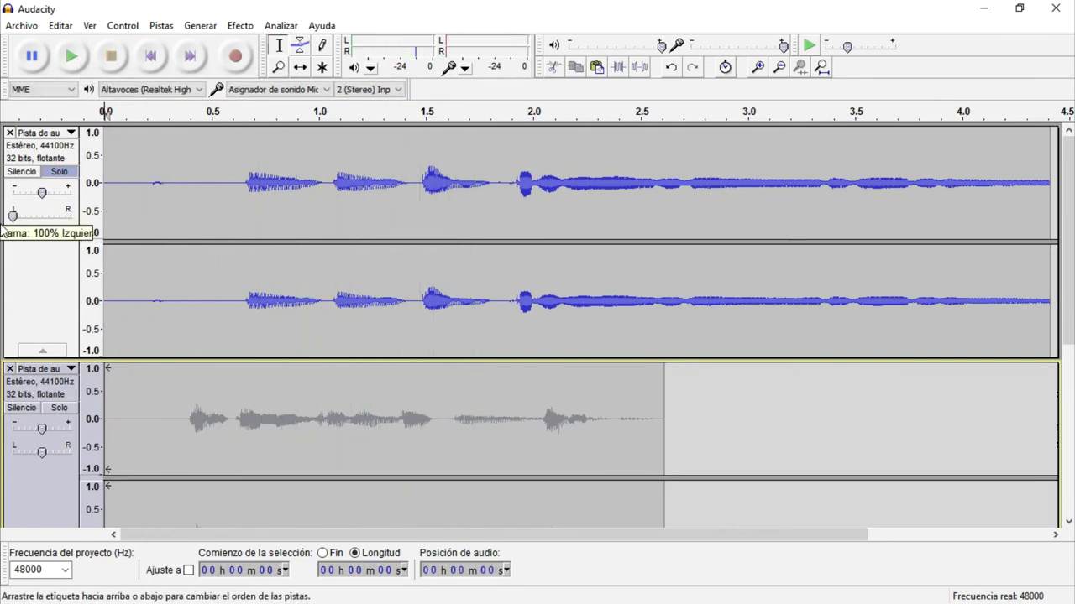
click(72, 65)
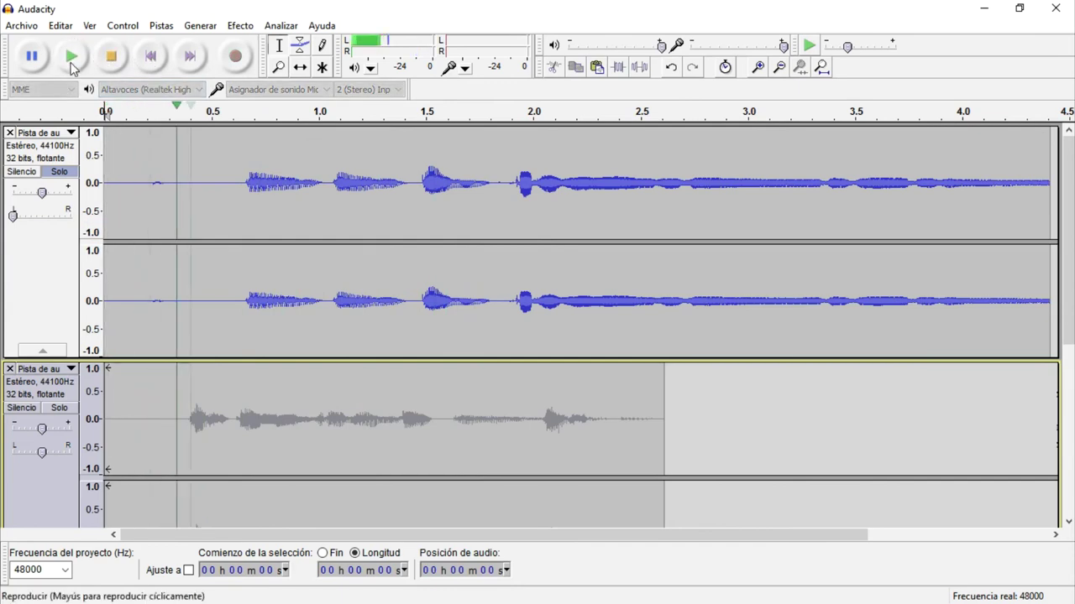
click(107, 62)
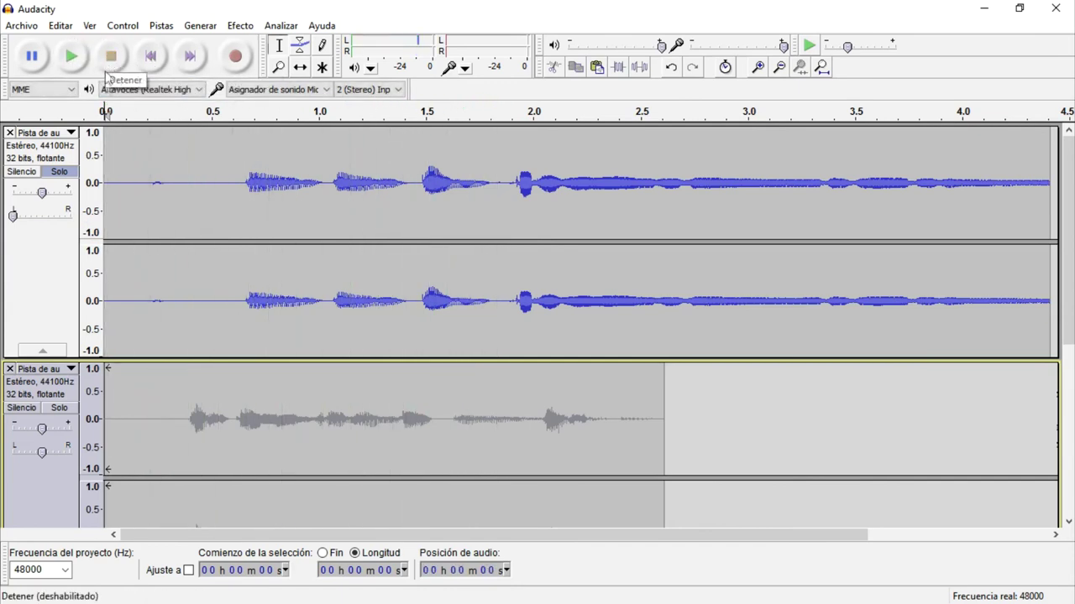
Reset the first track's pan to 0 and return the cursor to the project start.
double_click(13, 216)
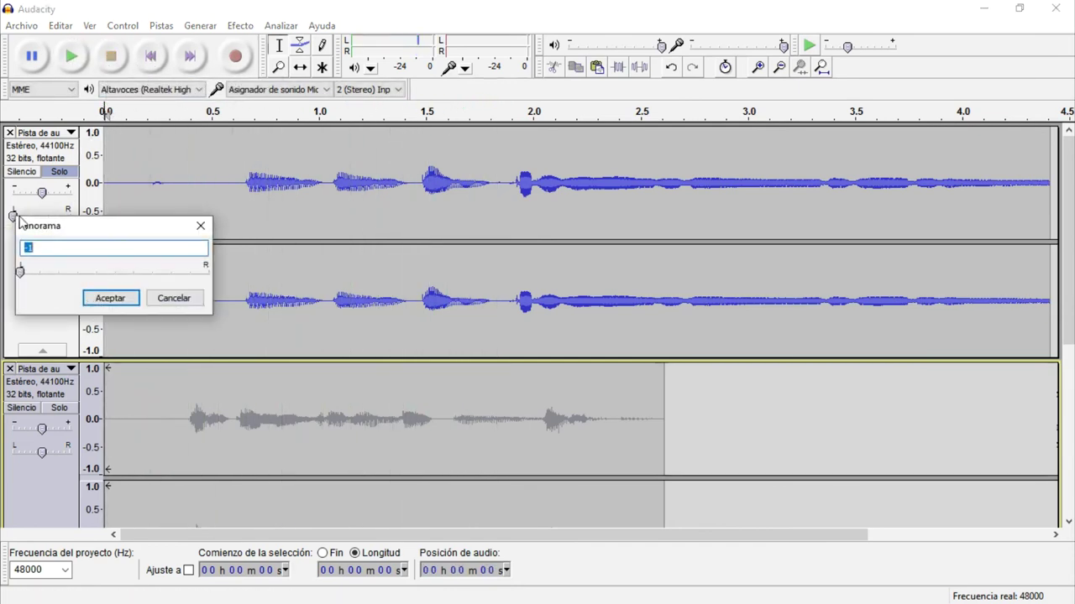
text(0)
key(Return)
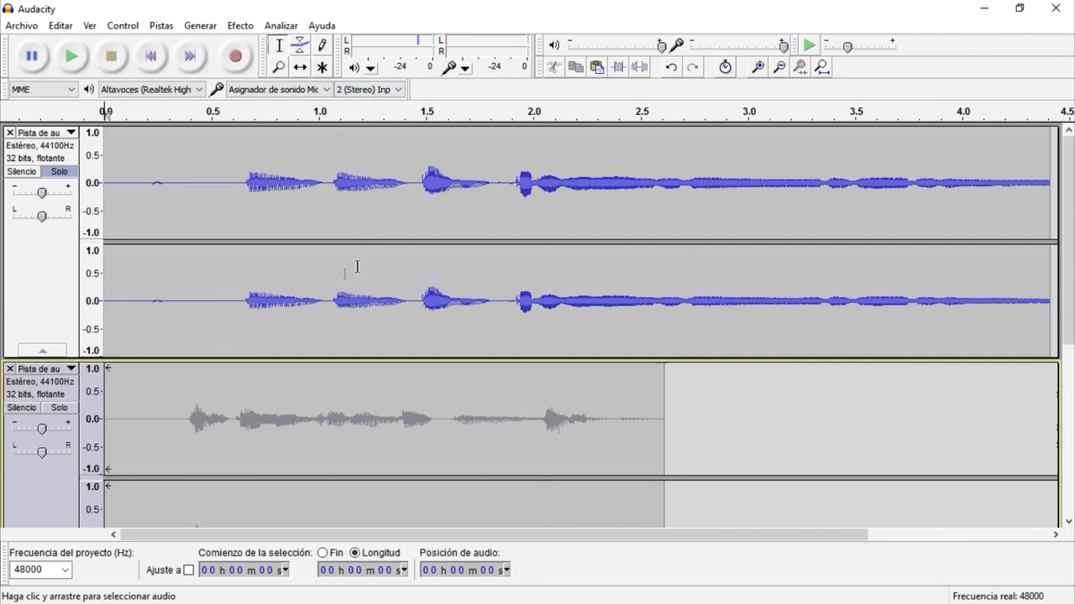
click(158, 58)
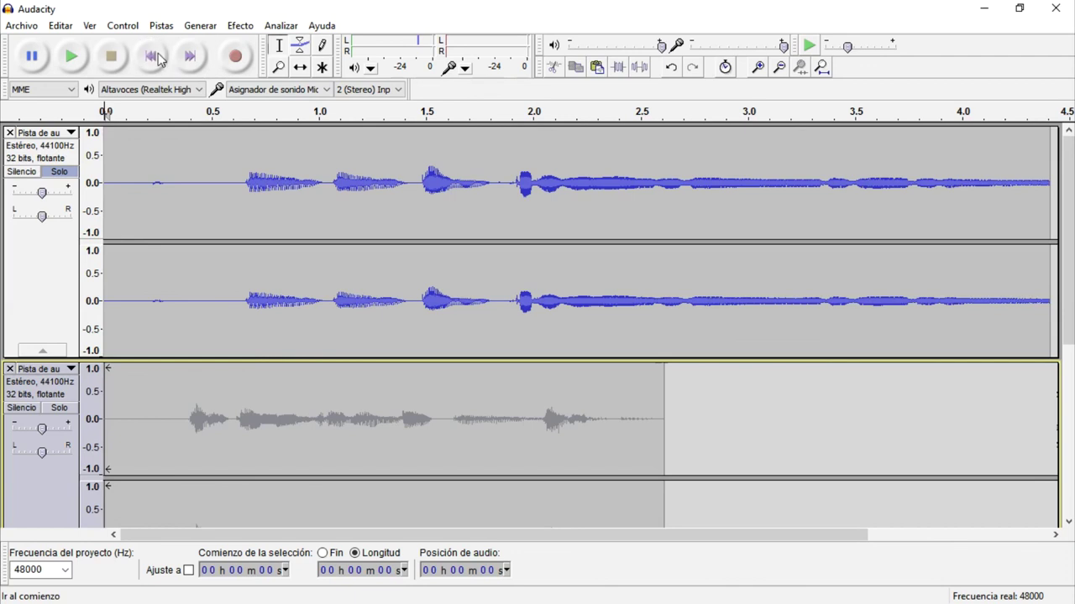